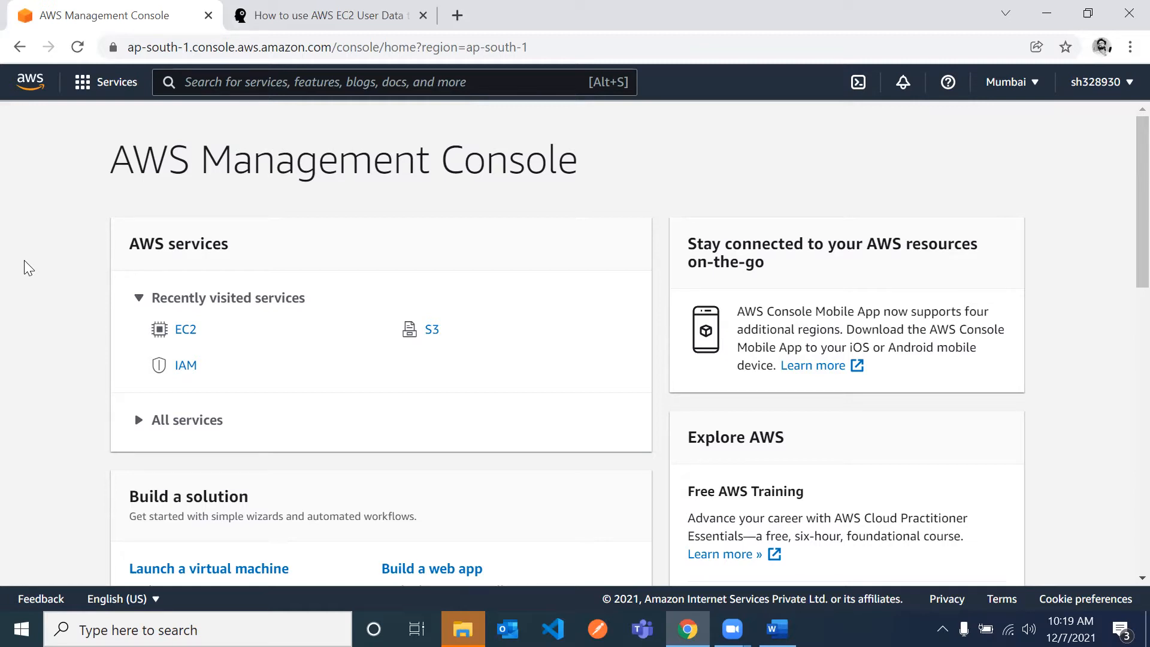
Search the AWS services for EC2, open its Instances page and dismiss the welcome message.
click(233, 73)
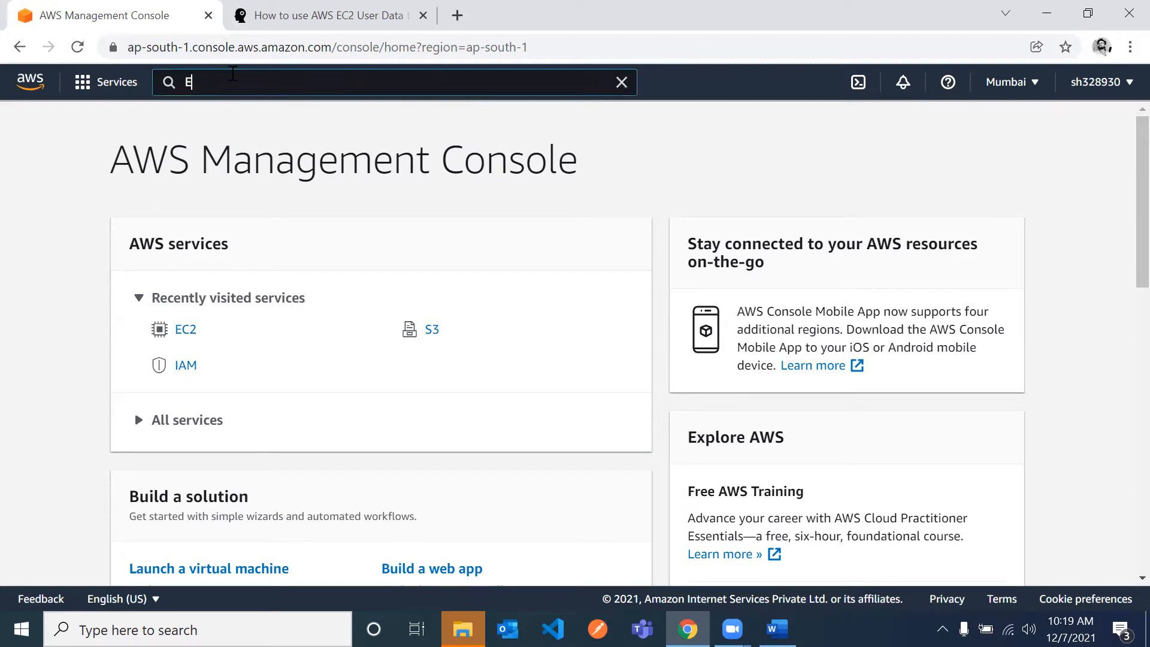
text(EC2)
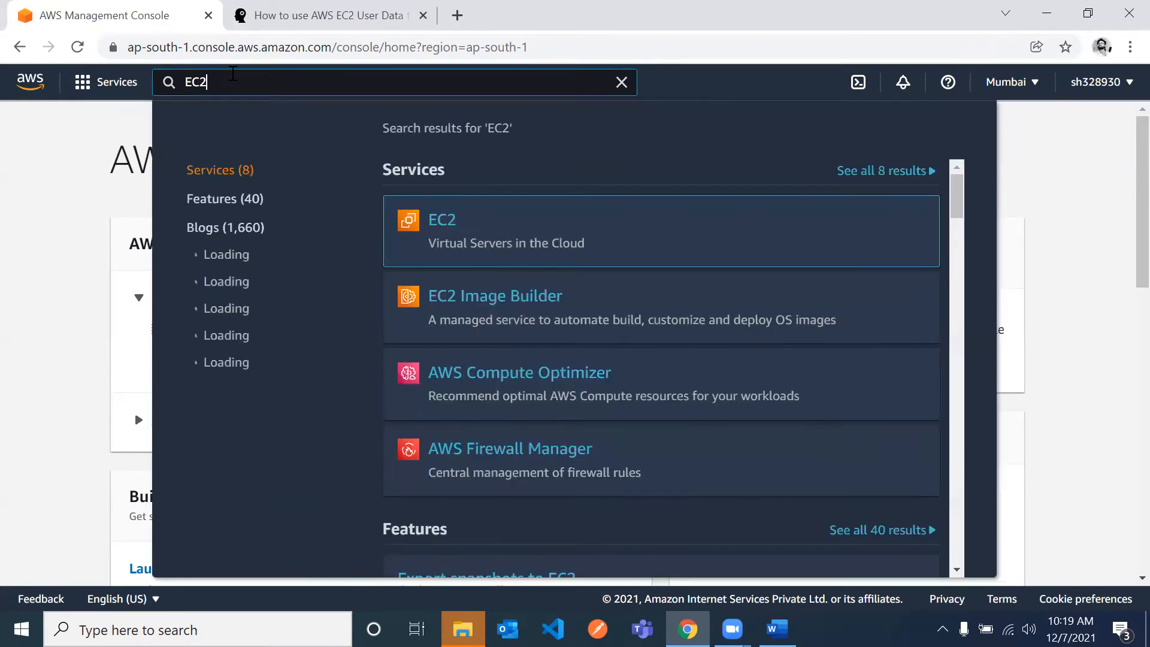
click(443, 228)
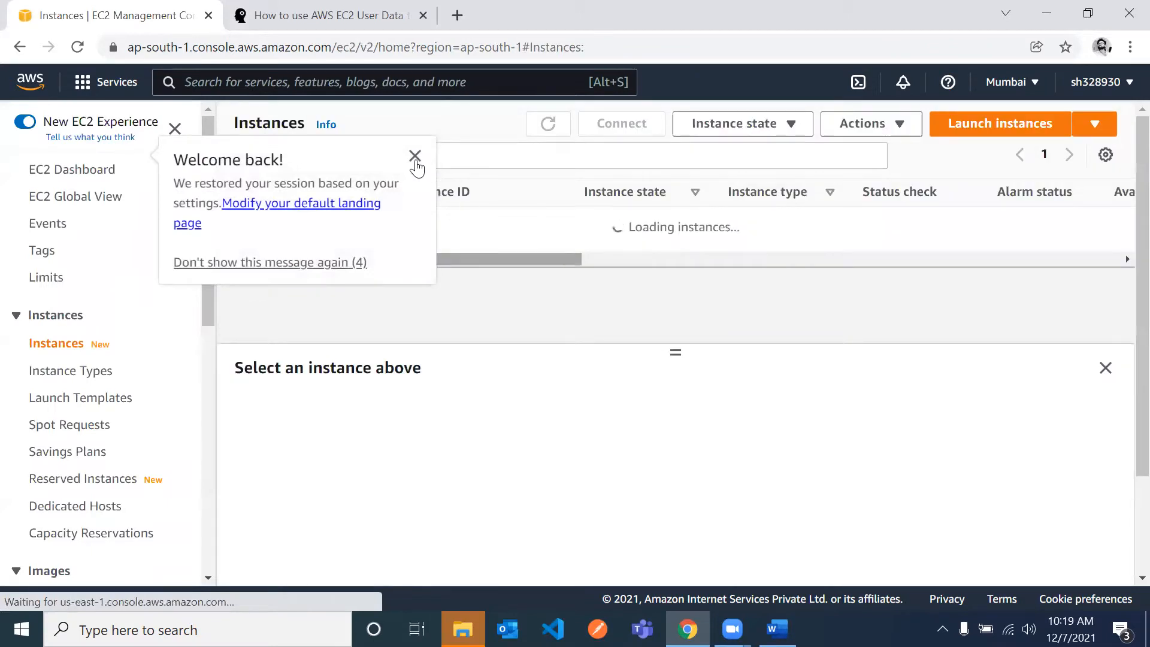
click(414, 155)
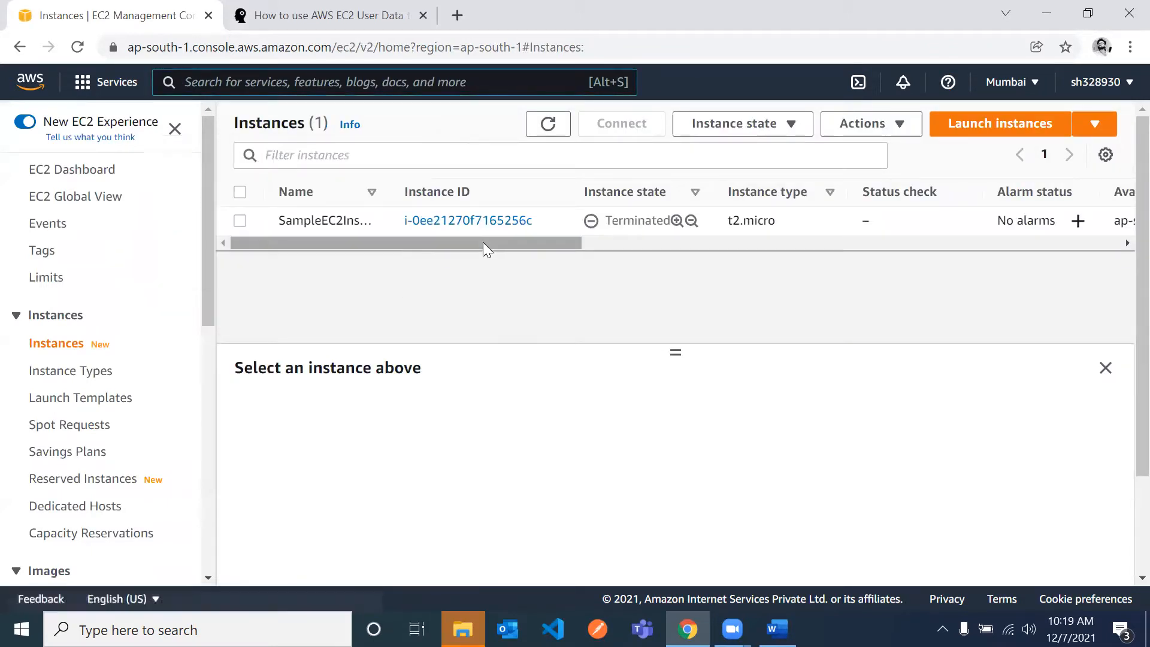
drag(483, 243, 305, 243)
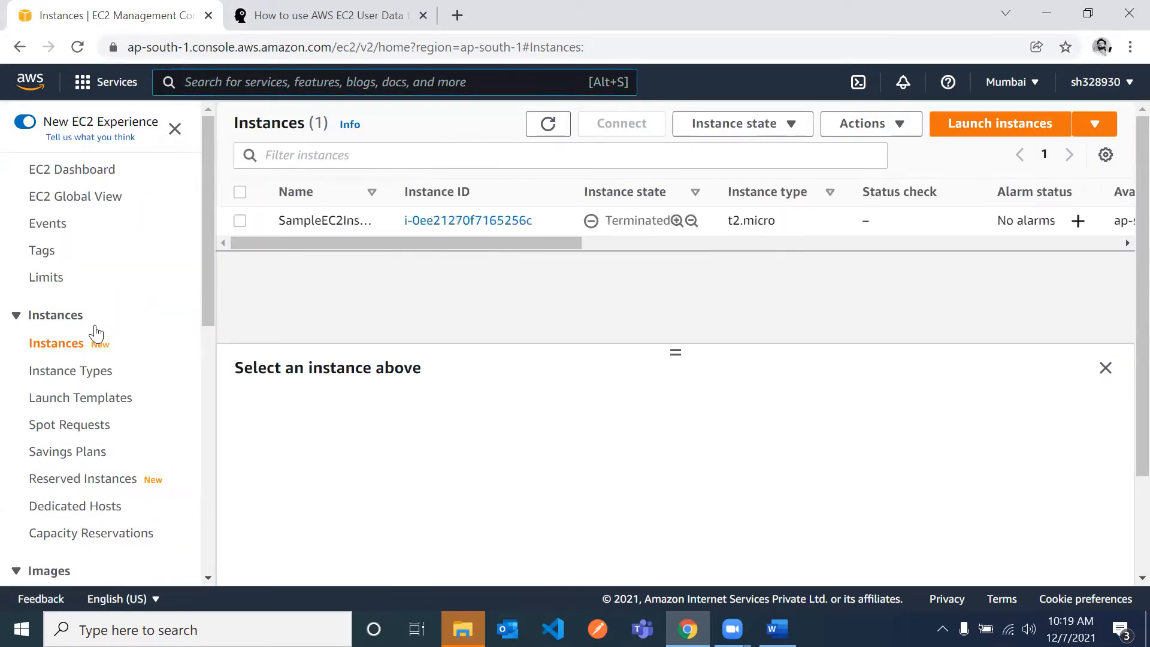
Start launching an instance with the 64-bit (x86) Amazon Linux 2 AMI (HVM) - Kernel 5.10, SSD Volume Type image.
click(1002, 128)
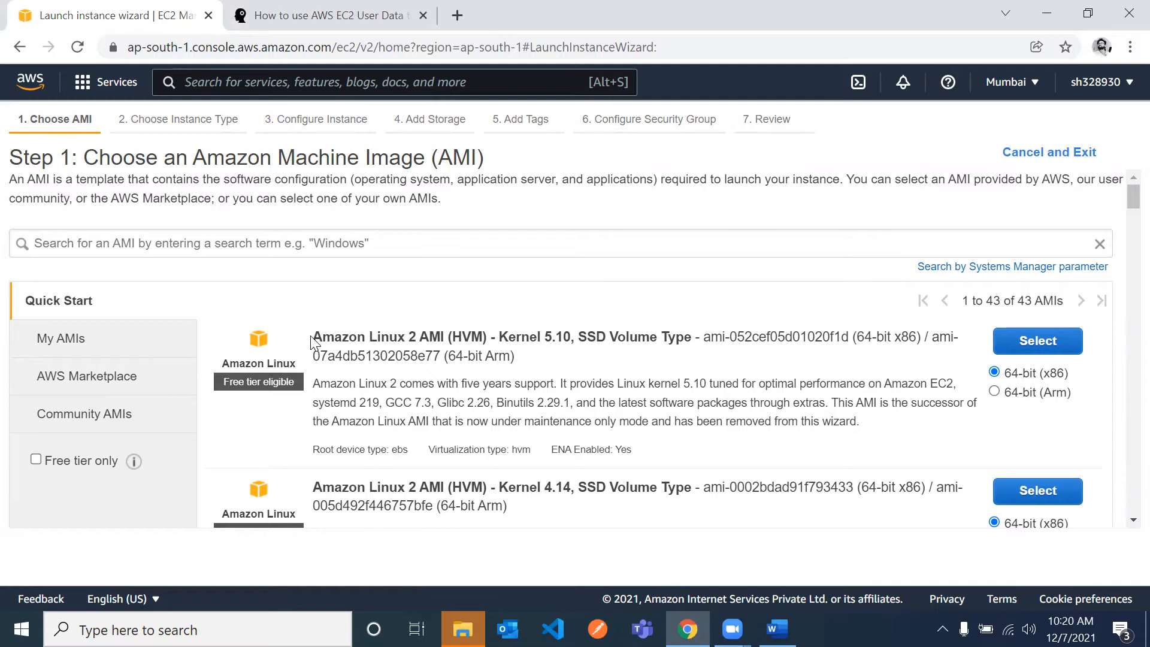
scroll(311, 343, down, 15)
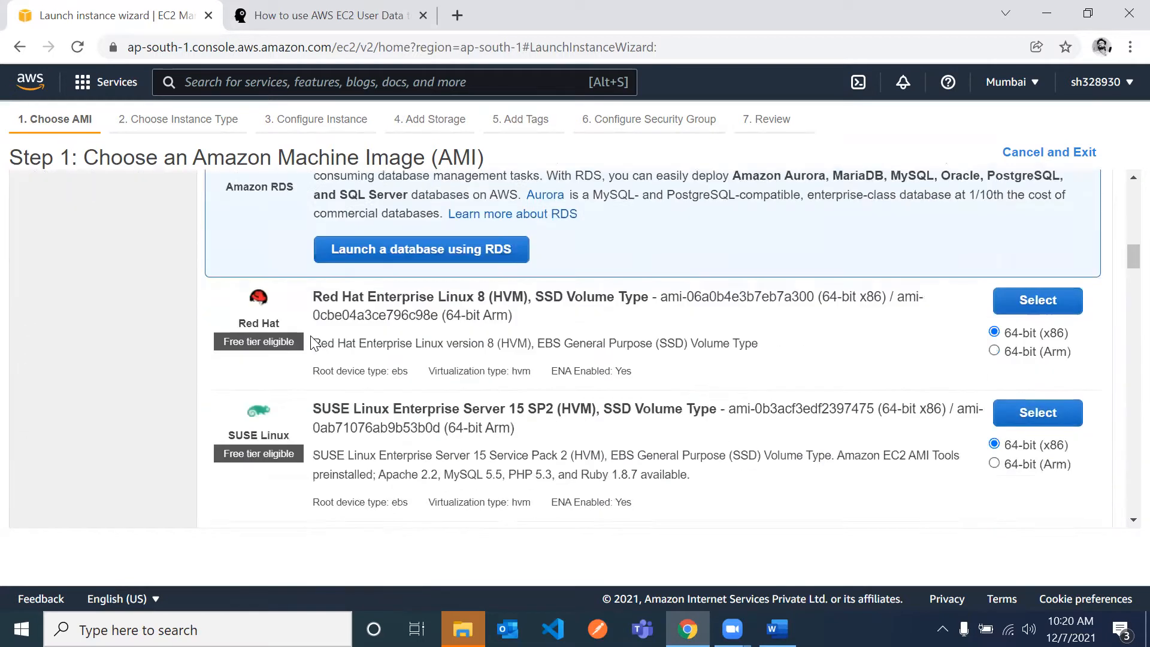
scroll(311, 343, up, 12)
scroll(310, 343, up, 4)
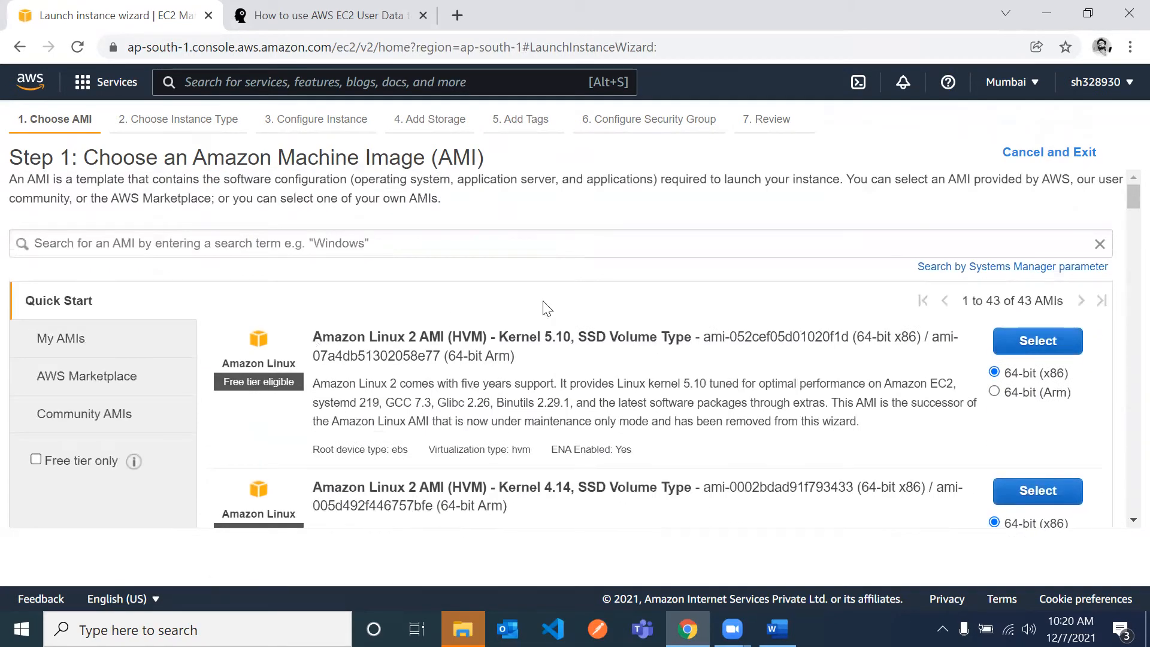
click(1021, 340)
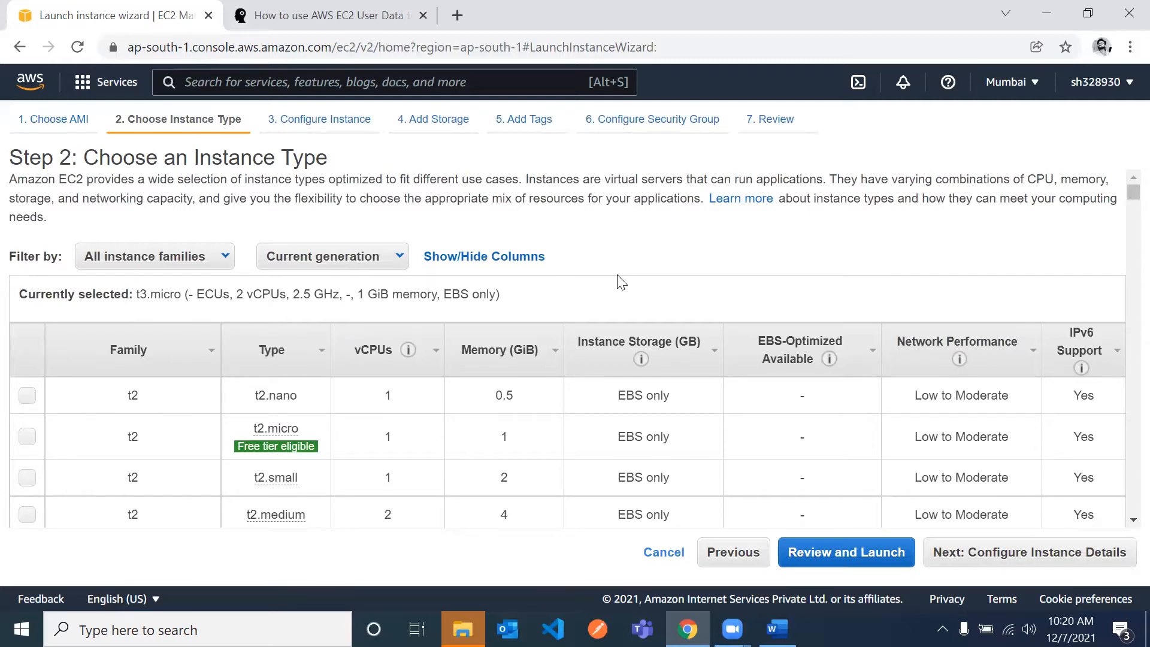
Choose the free-tier t2.micro instance type and continue to the instance details.
click(138, 260)
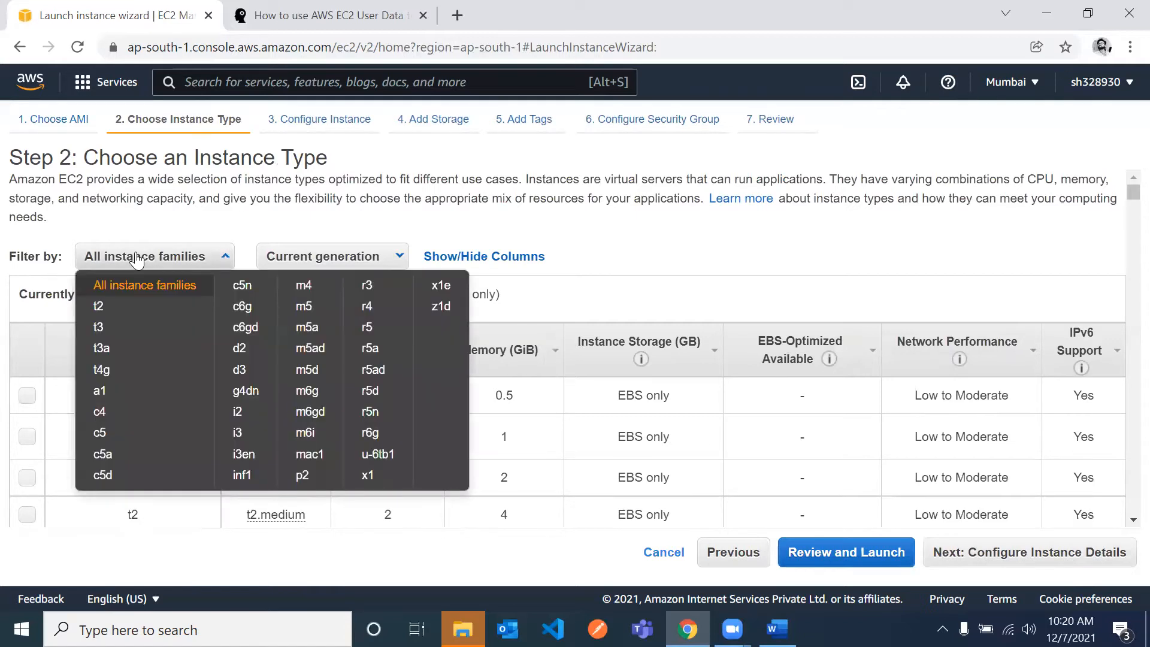
click(613, 273)
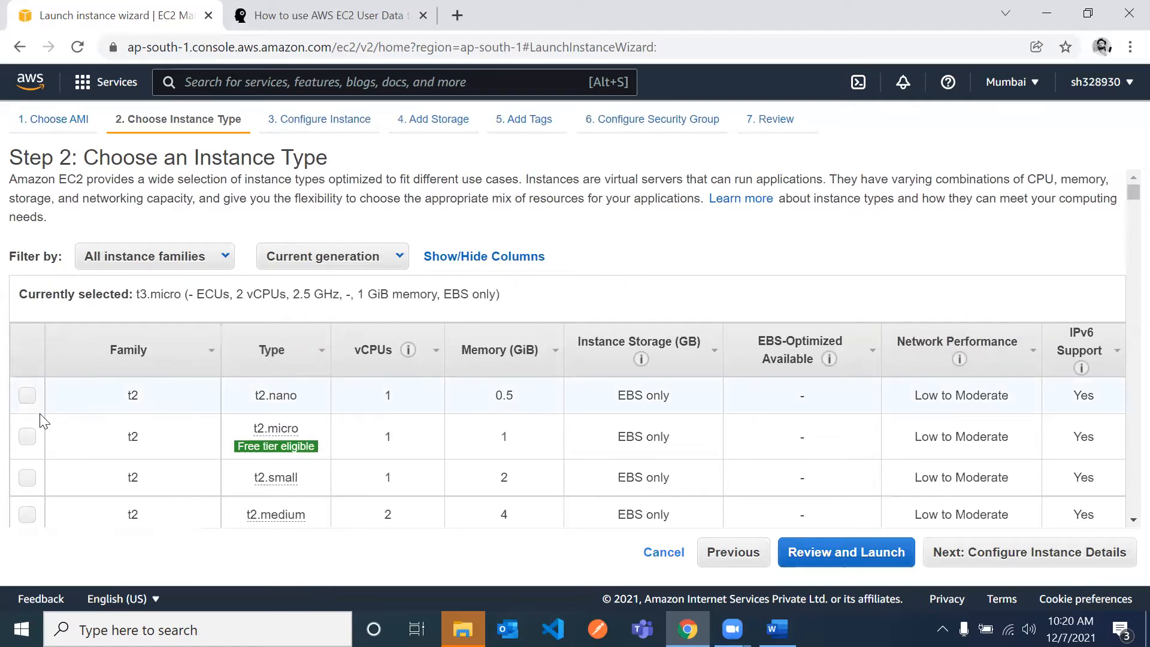
click(27, 436)
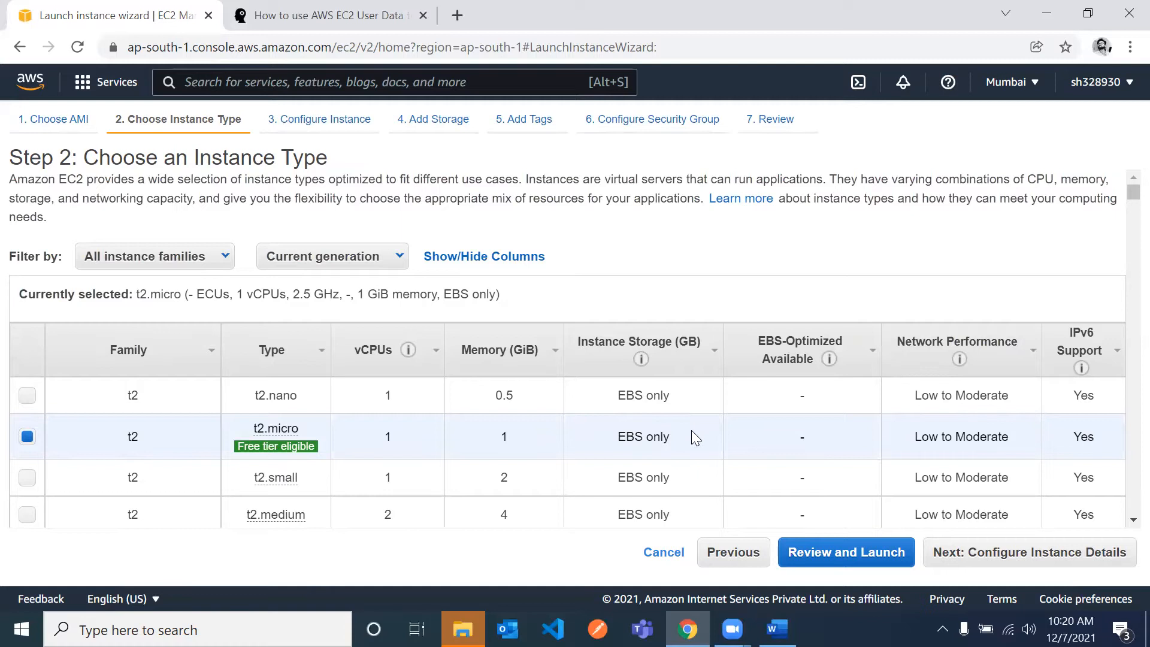
click(986, 554)
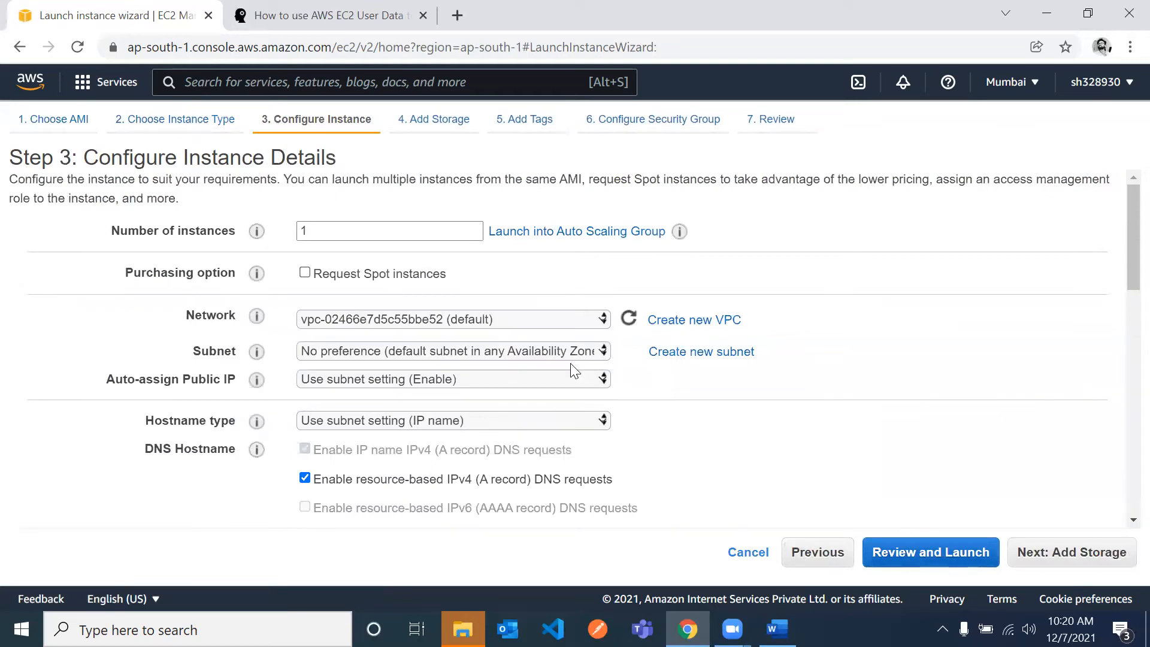
Examine the instance details form, from the number of instances down to the user data input options under Advanced Details.
double_click(358, 231)
scroll(357, 231, down, 12)
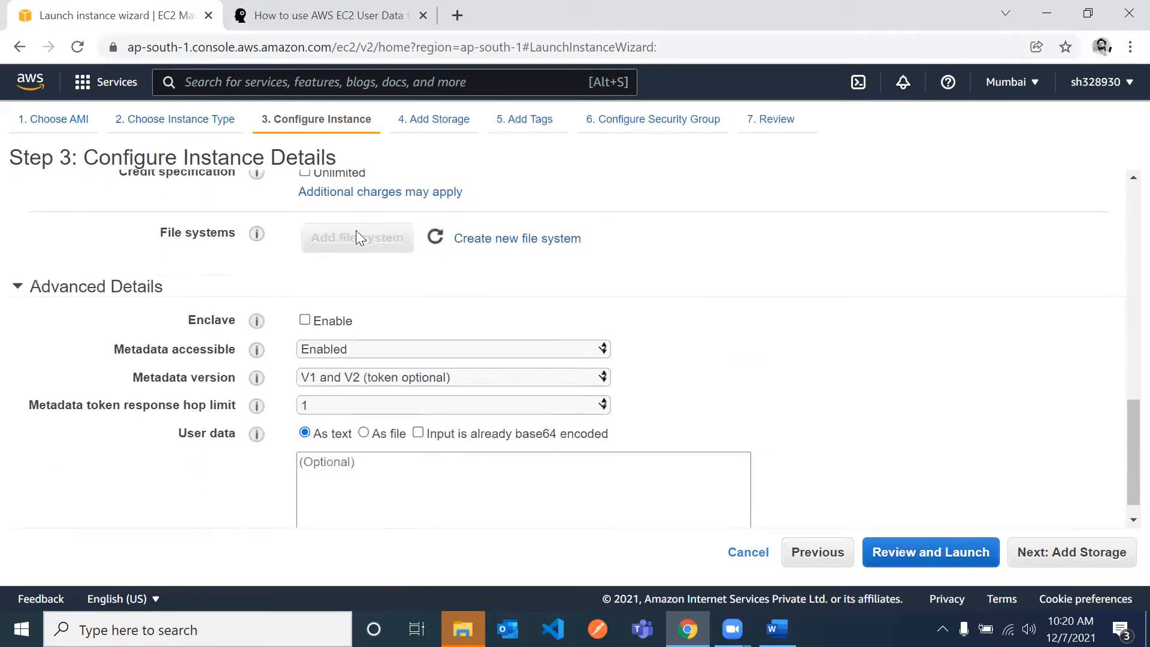
scroll(355, 230, up, 4)
scroll(357, 235, up, 5)
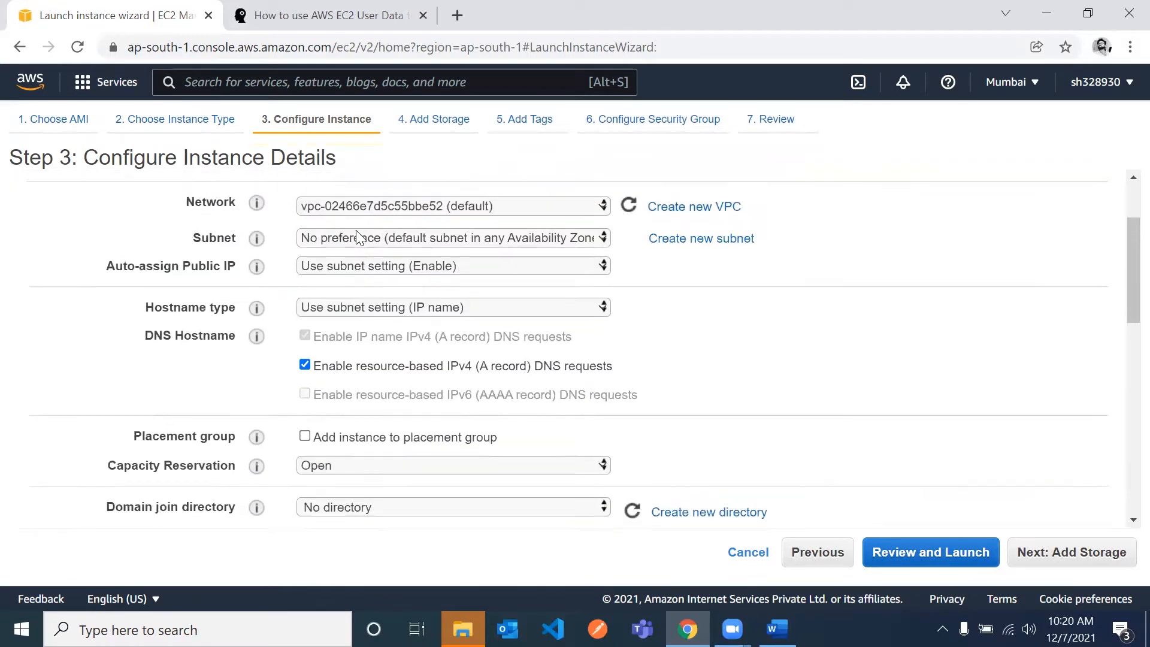
scroll(358, 235, down, 9)
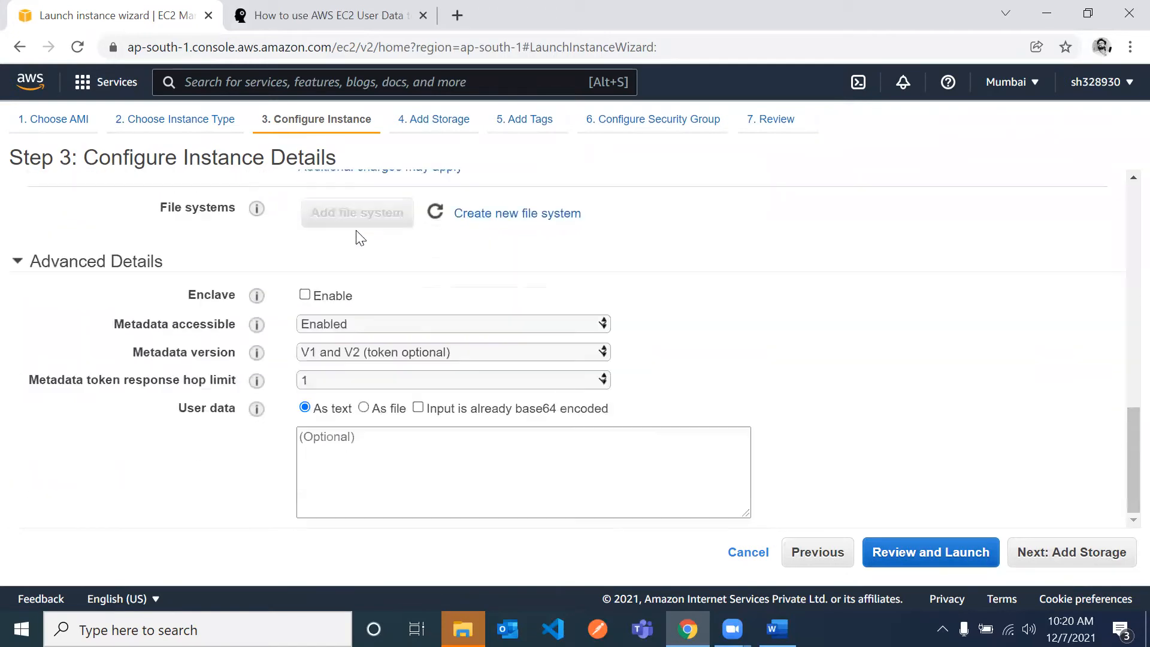
click(365, 410)
click(305, 484)
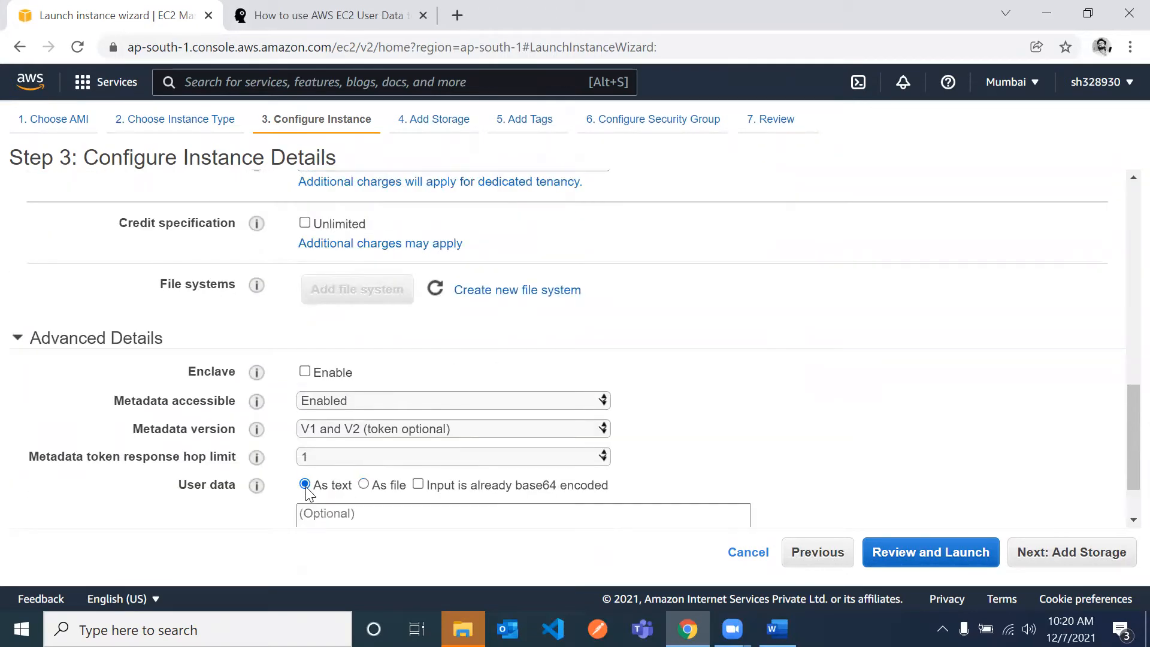
scroll(309, 494, down, 1)
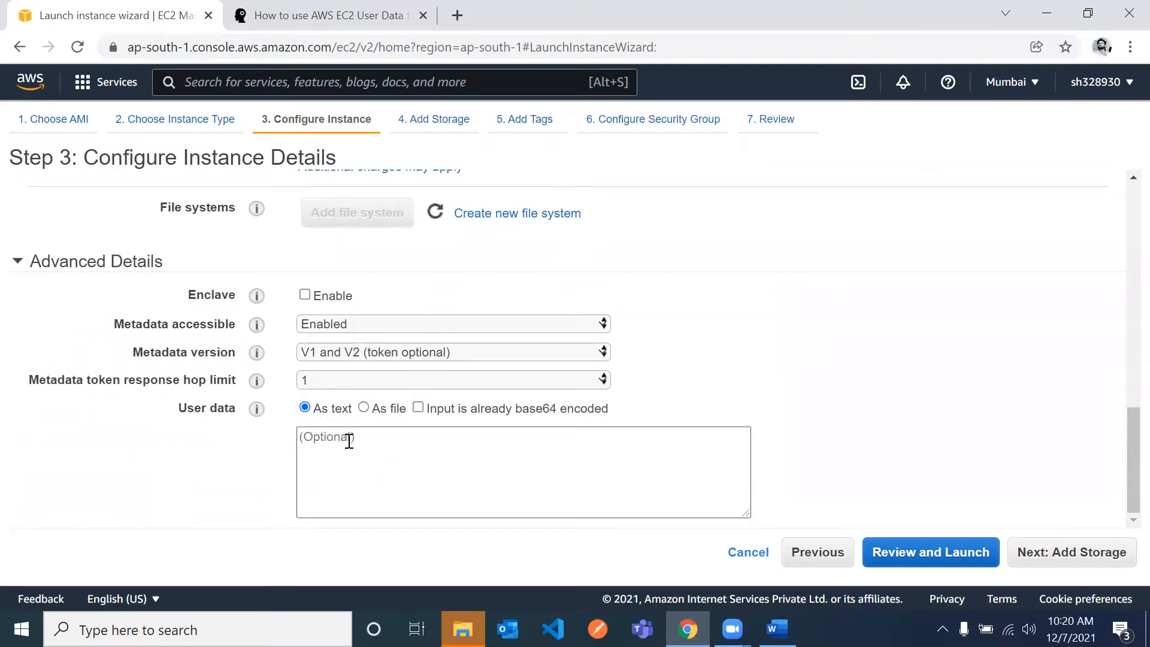
Copy the five HTTPD server setup commands from the Progressive Coder article into the instance's user data and continue to storage.
click(289, 22)
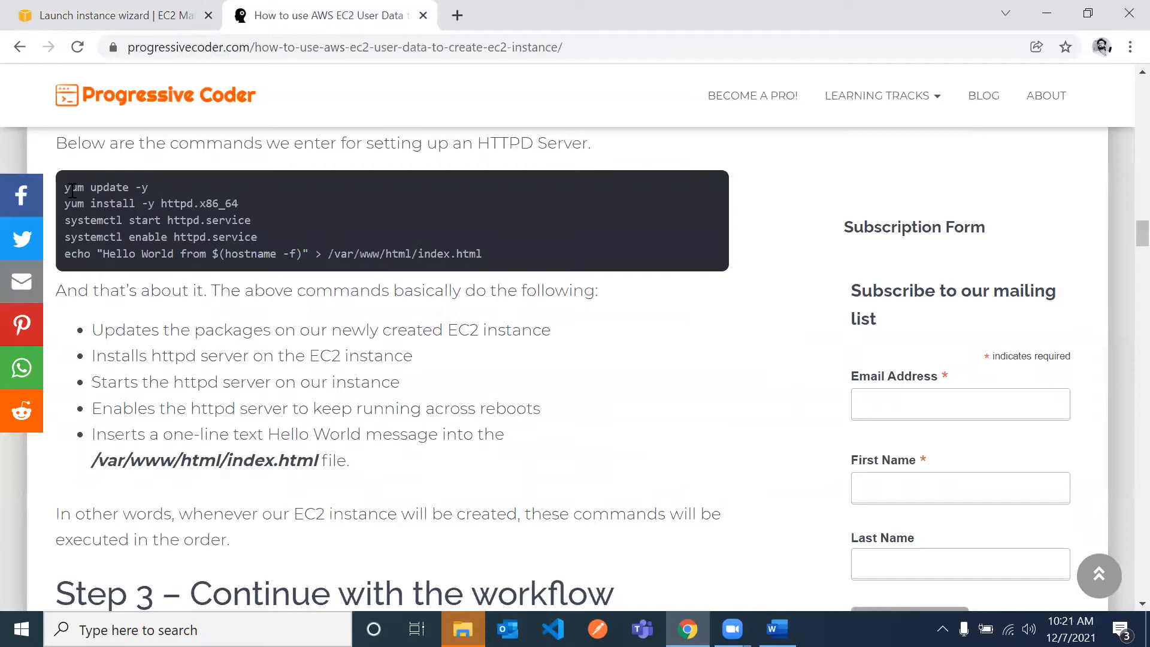
drag(66, 189, 501, 252)
key(ctrl+c)
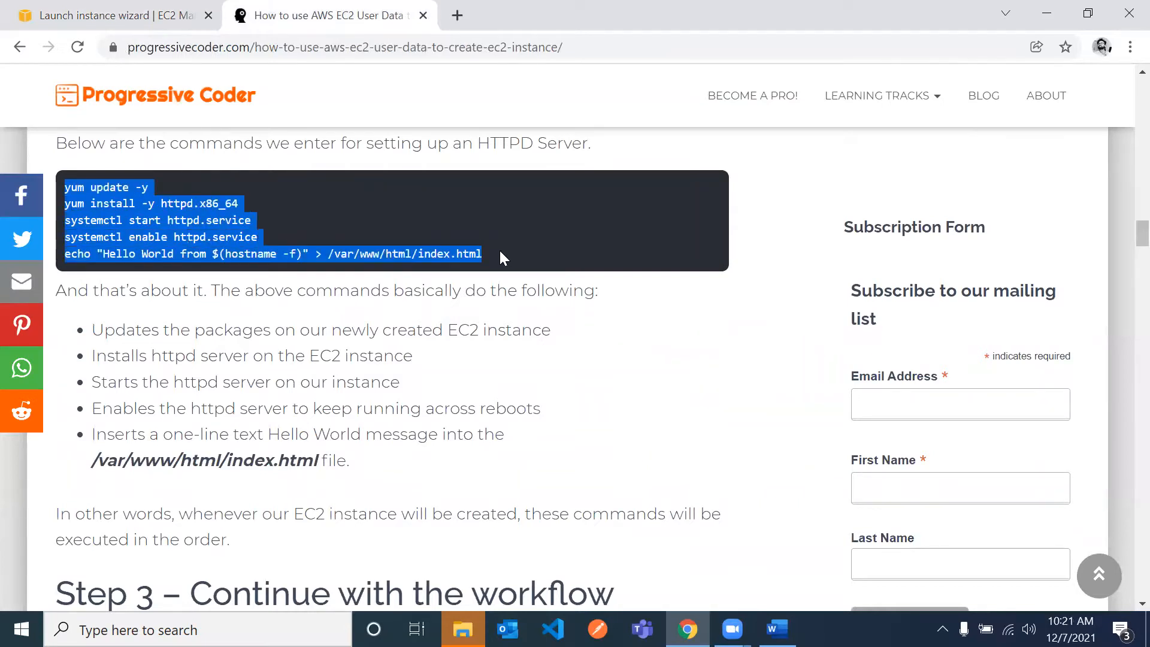
click(113, 14)
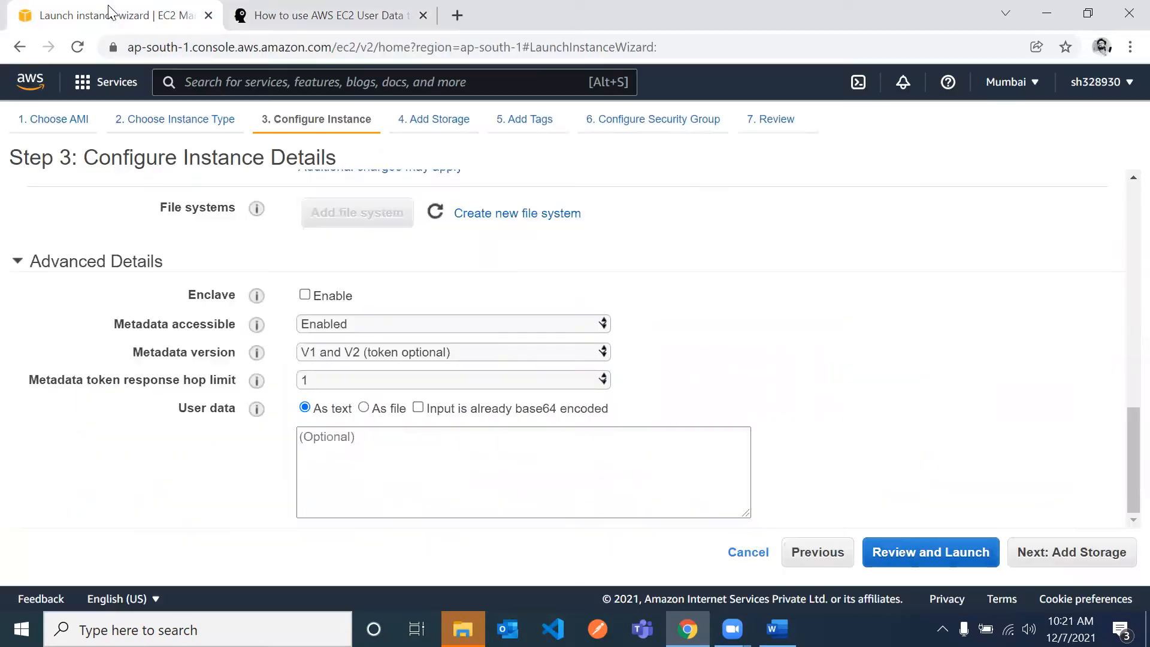
click(372, 447)
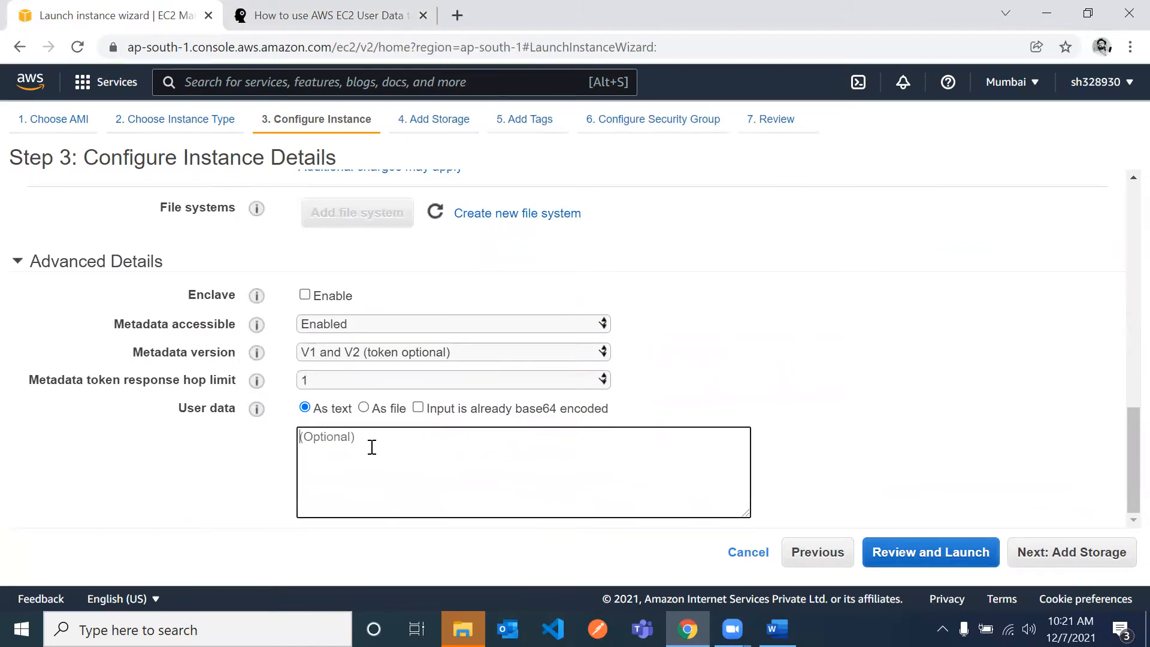
key(ctrl+v)
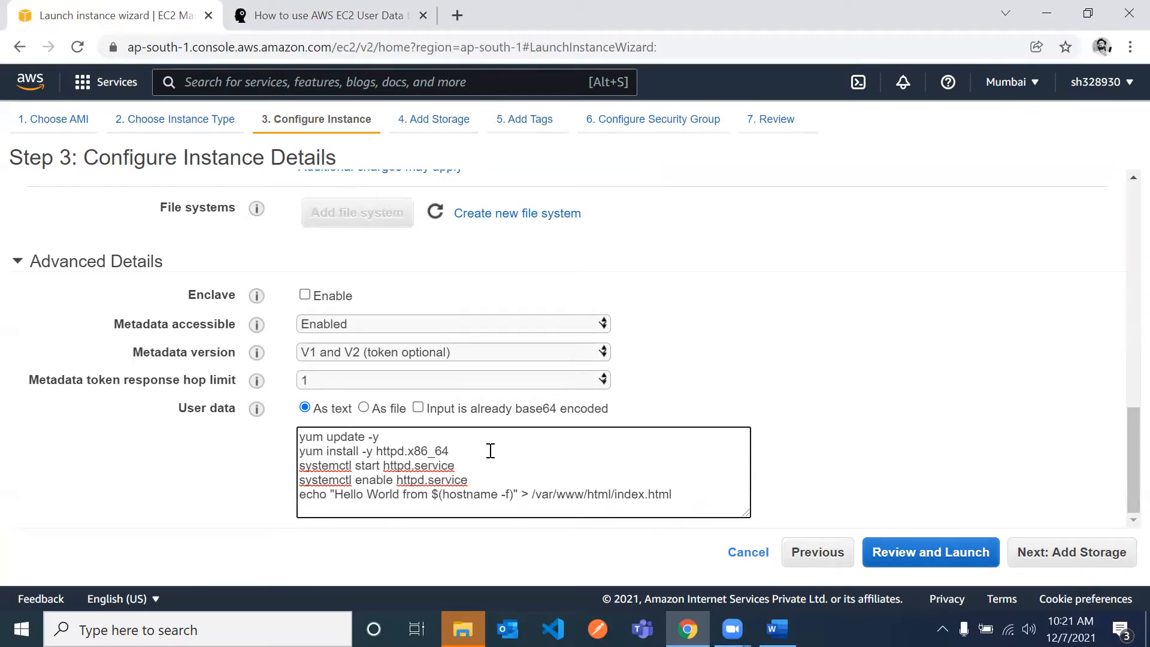
click(1073, 553)
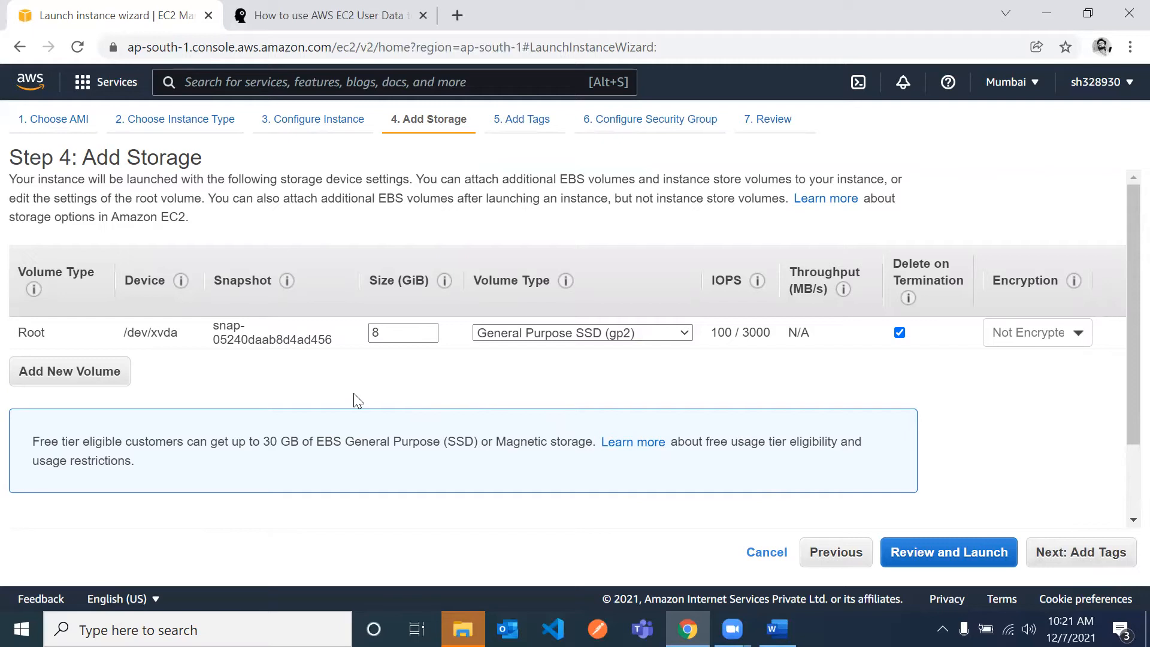
Keep the default storage, add a tag with key Name and value LearnEC2, and continue to the security group.
click(1068, 562)
click(40, 427)
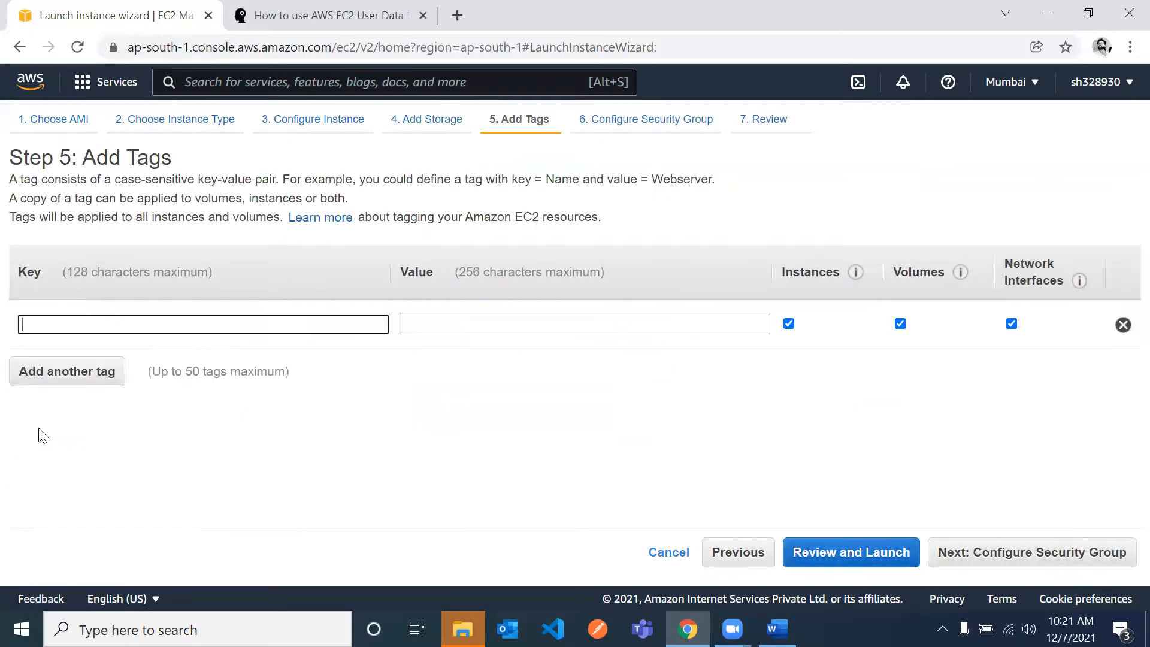
text(Name)
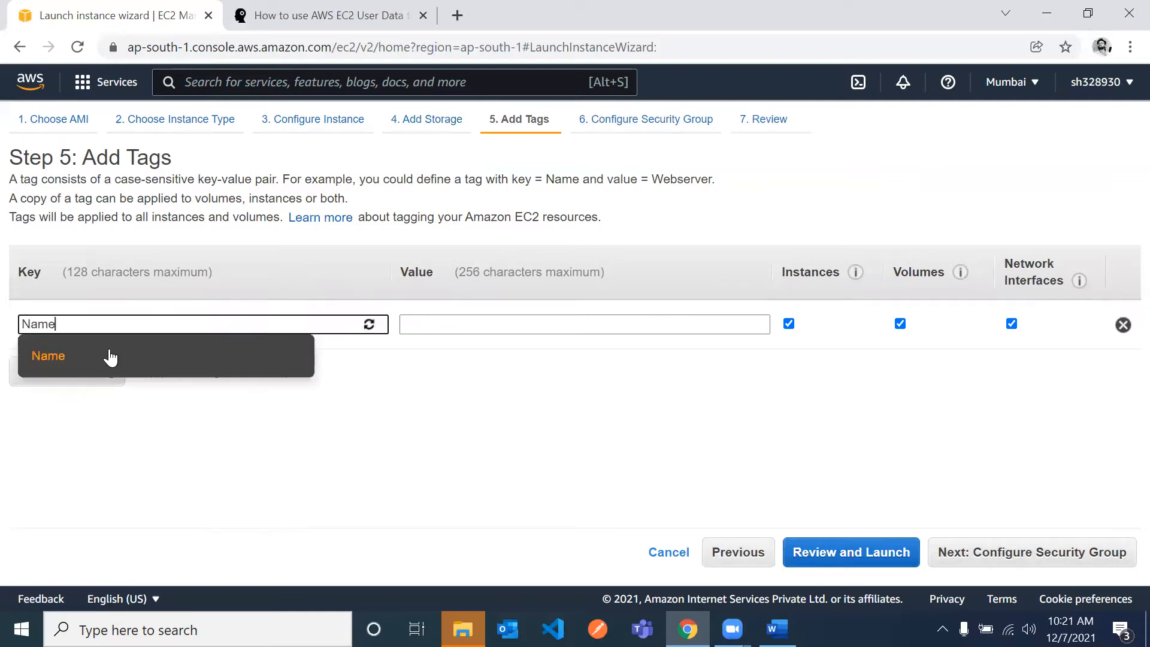
key(Tab)
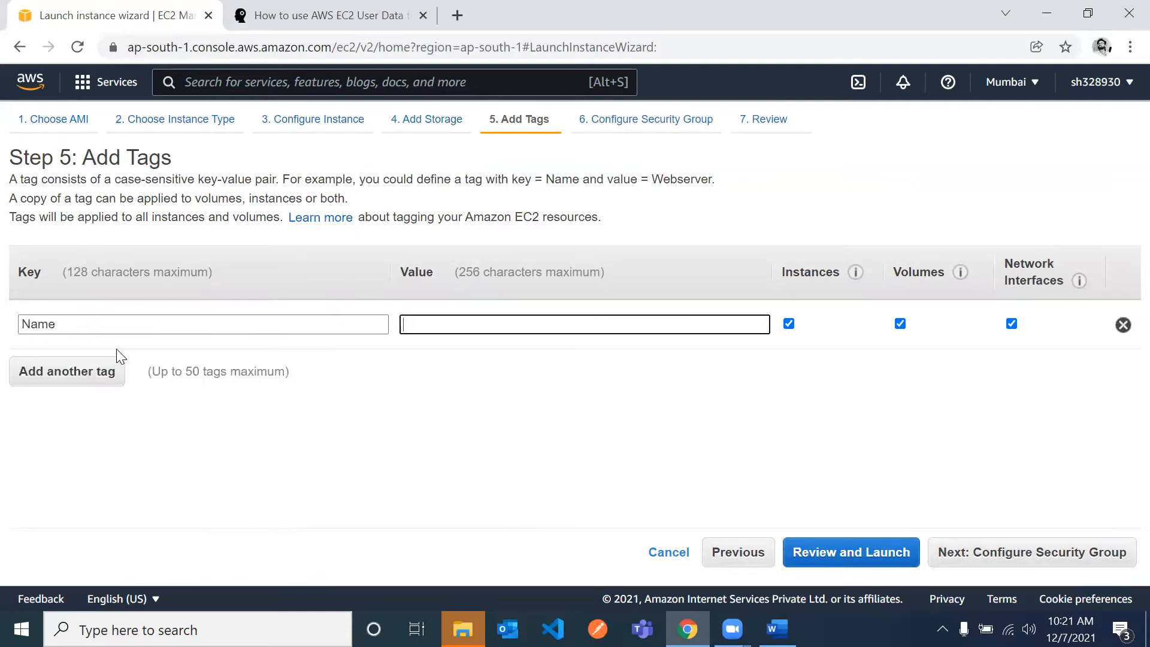
text(LearnEC2)
click(998, 554)
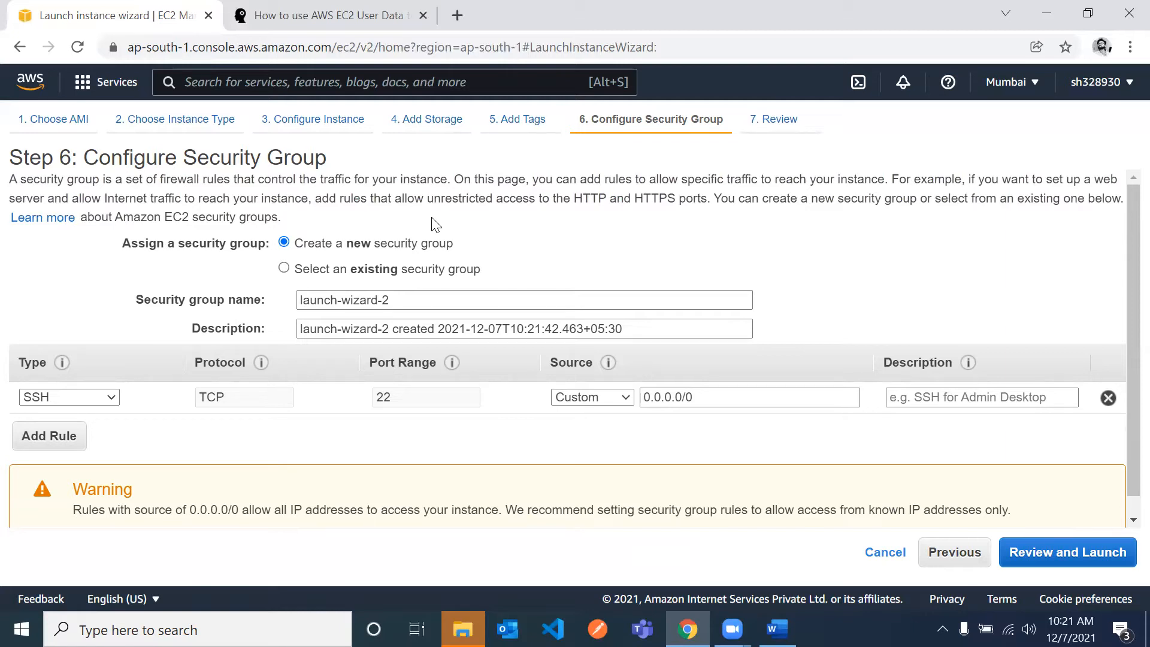
Add an HTTP rule to the new security group and continue to the launch review.
click(65, 442)
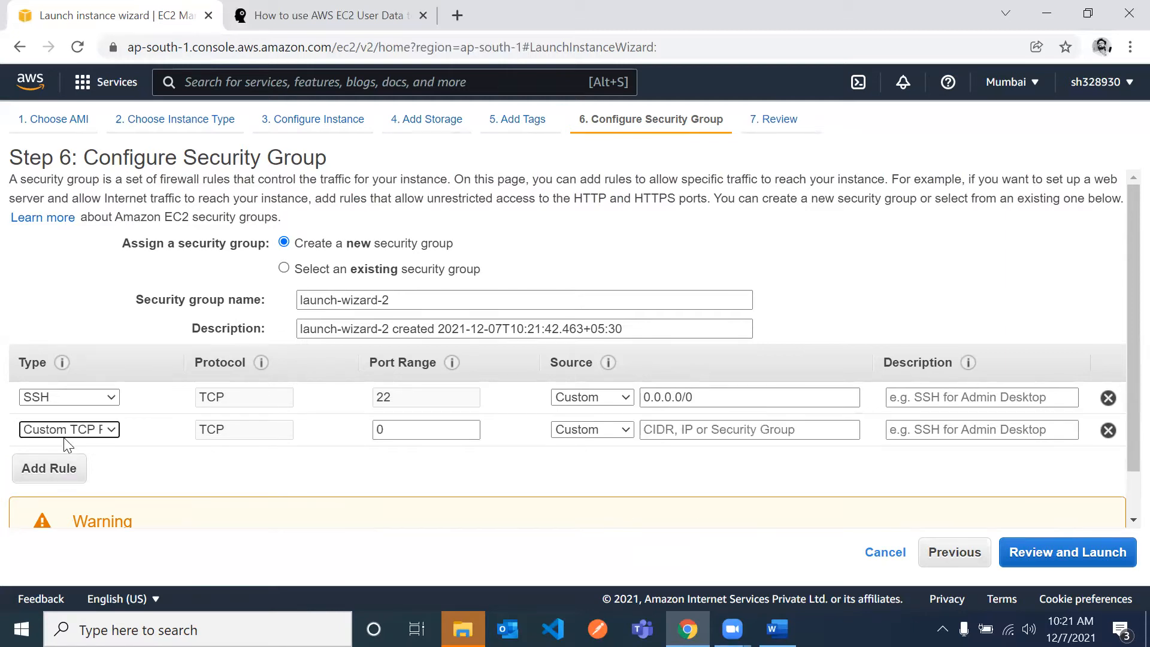
click(91, 433)
key(h)
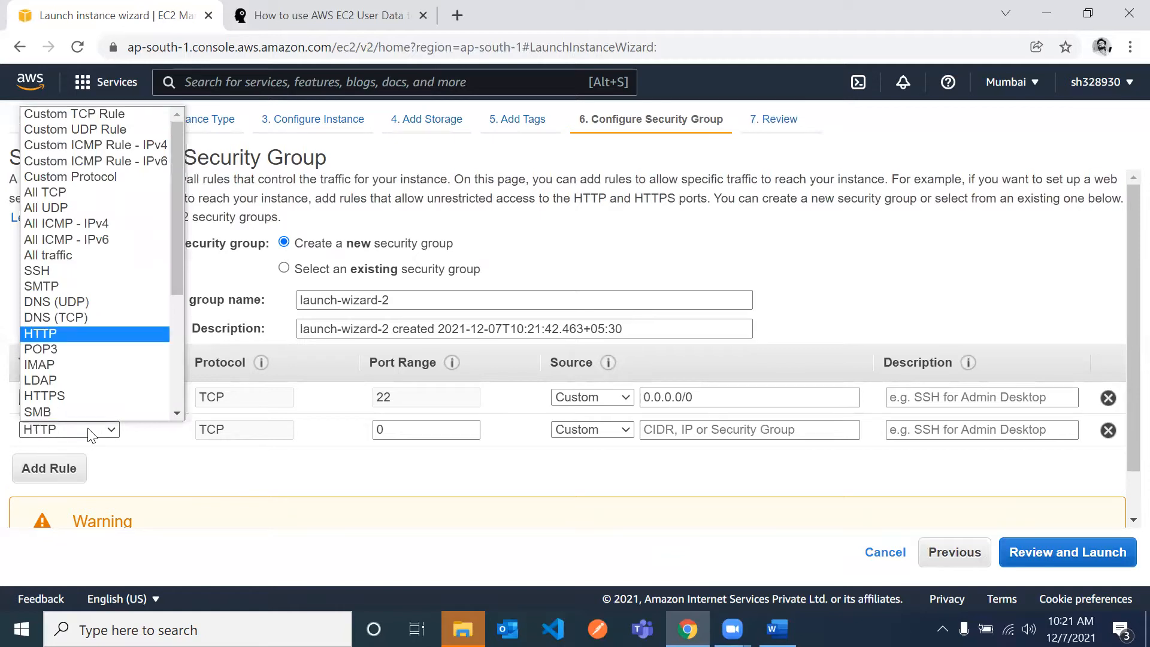
key(Return)
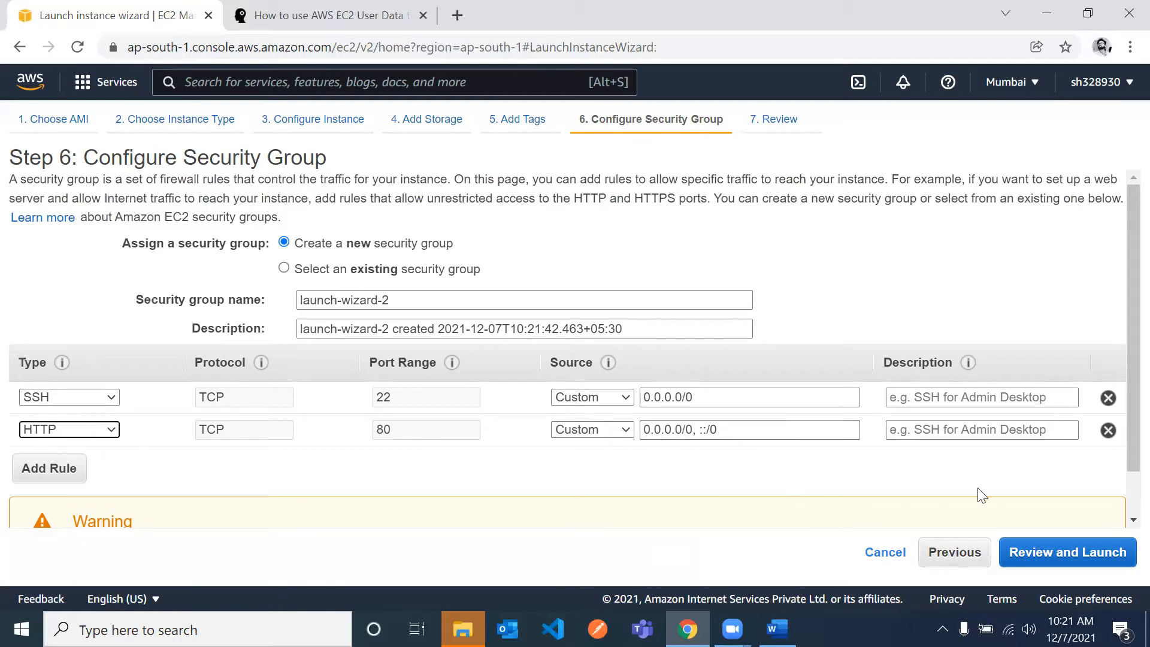
click(1040, 562)
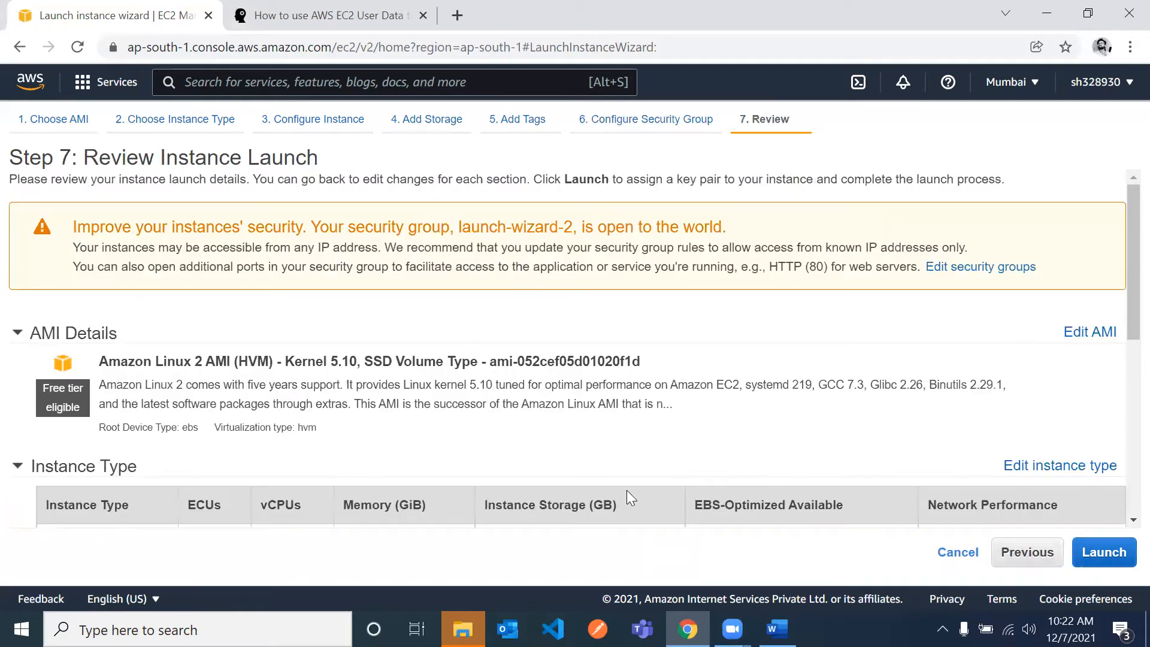
Review the AMI, instance type and security group settings, and proceed with the launch to the key pair choice.
scroll(604, 492, down, 3)
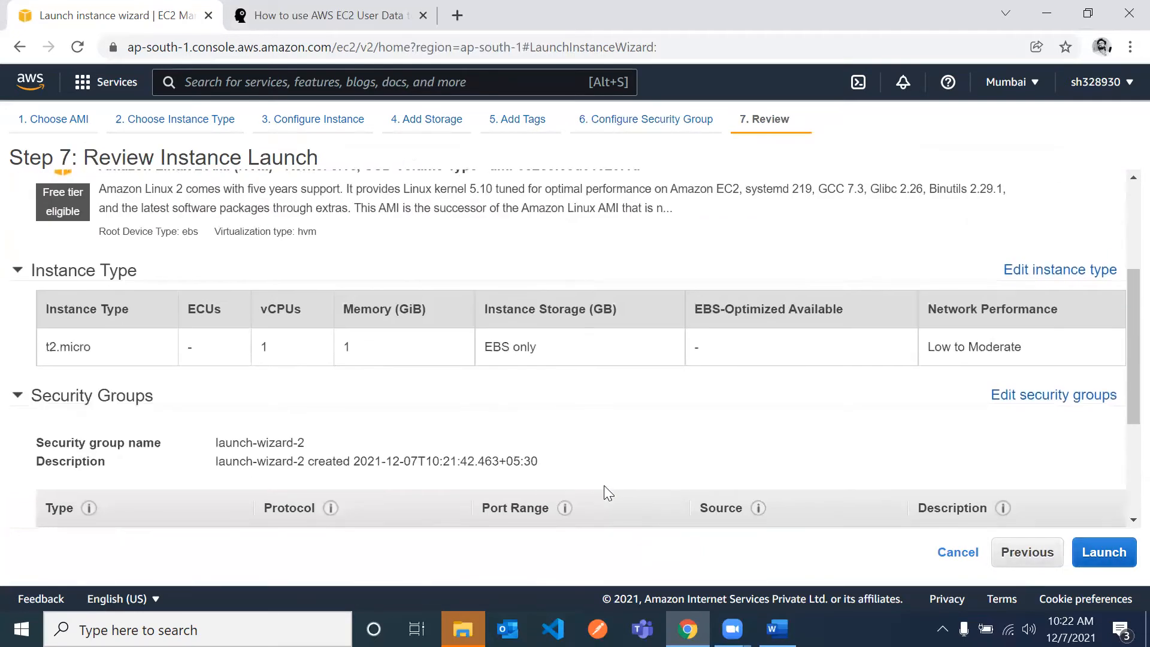
scroll(605, 489, down, 3)
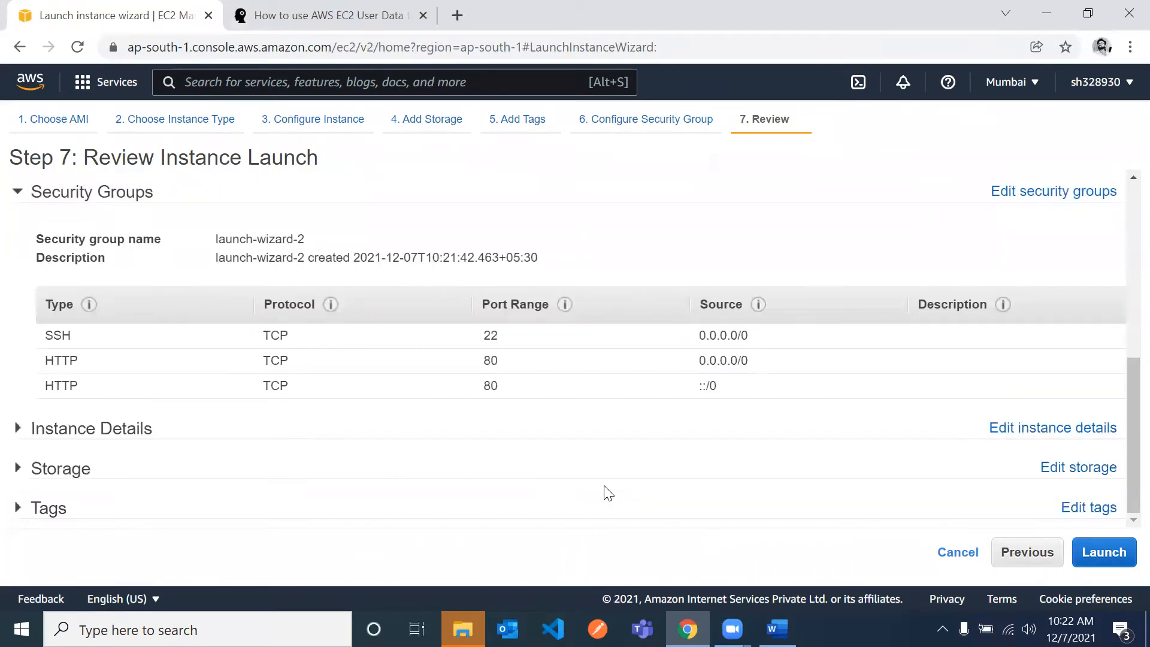
click(1106, 557)
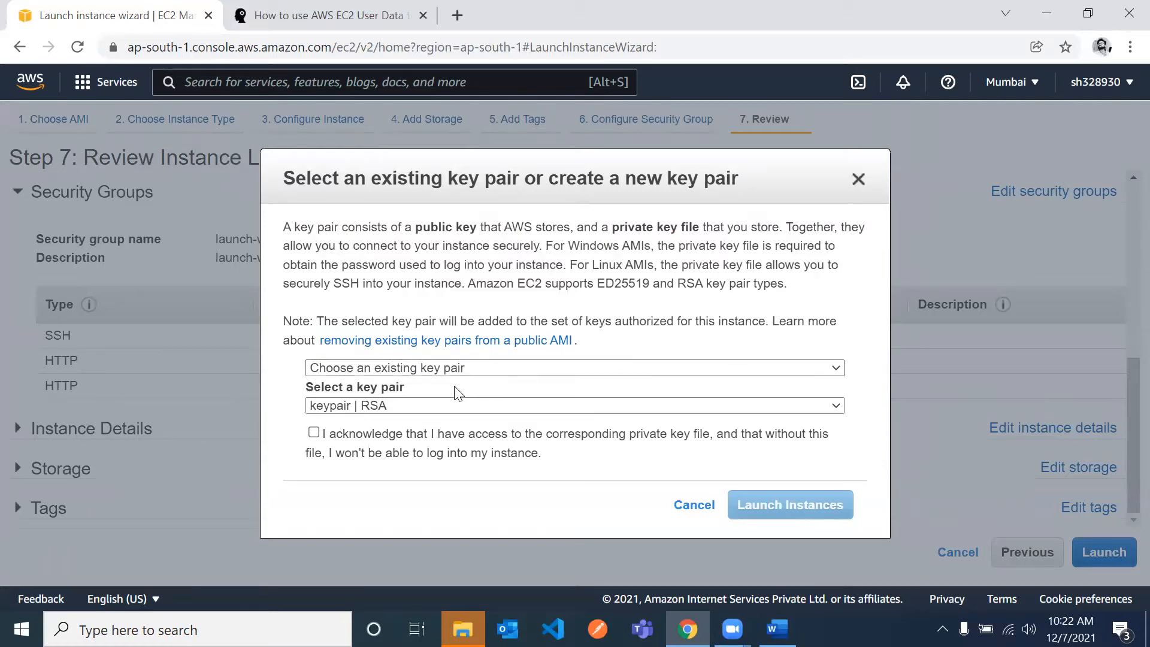
Create a new RSA key pair named LearningKeyPair and download its private key file.
click(474, 368)
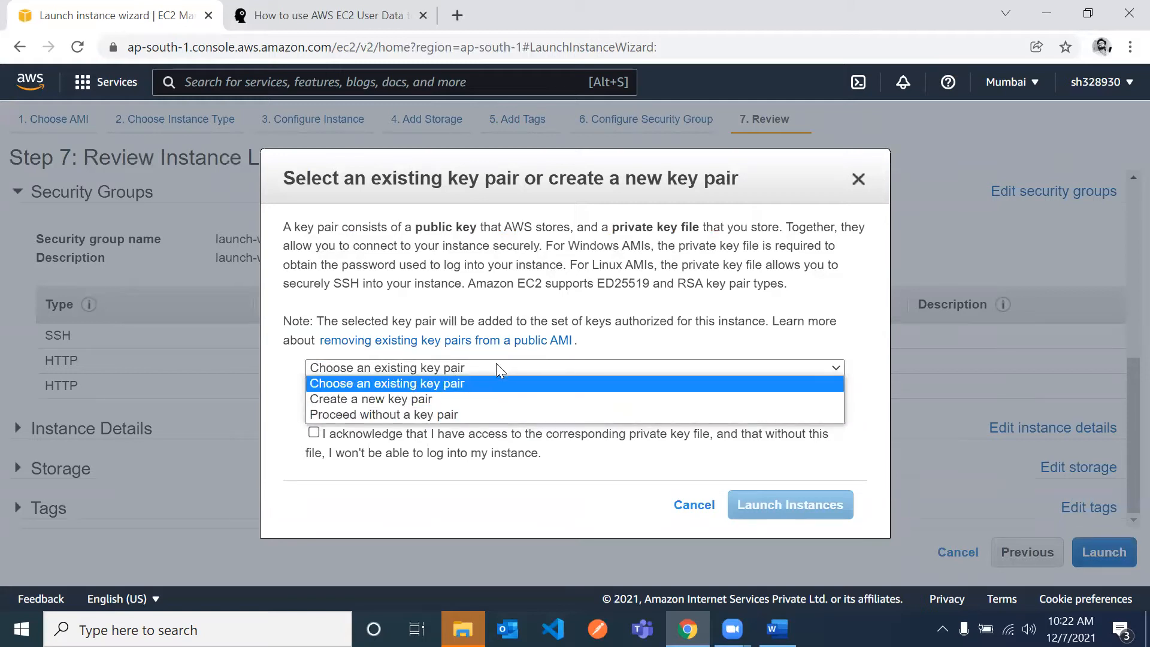
click(496, 365)
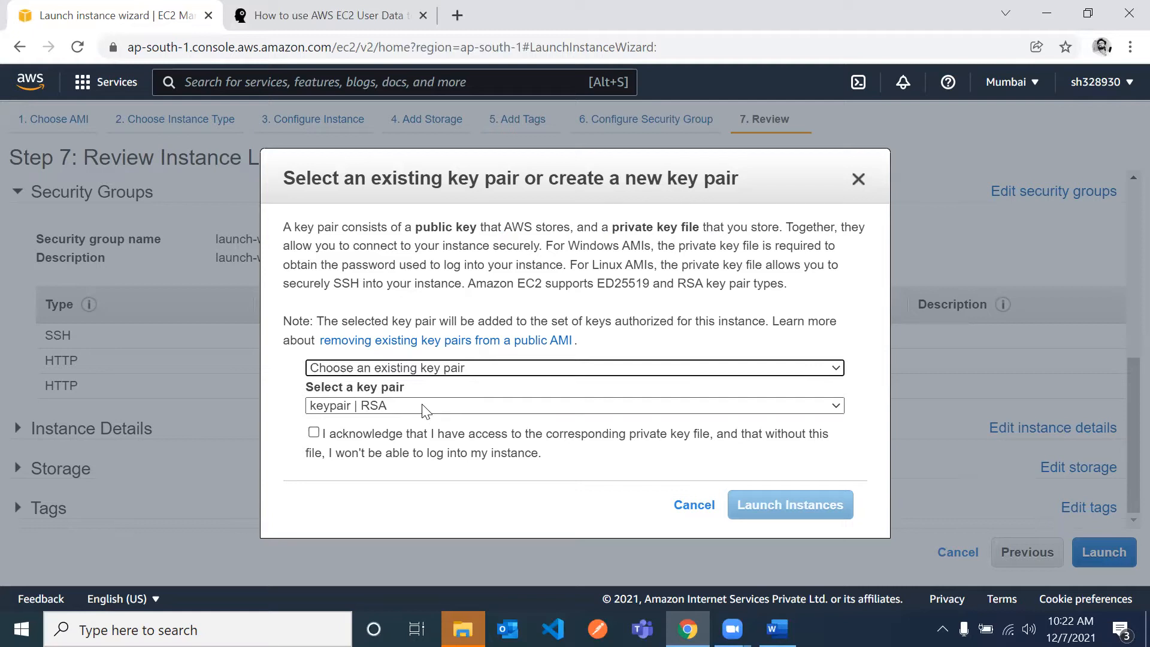
click(389, 367)
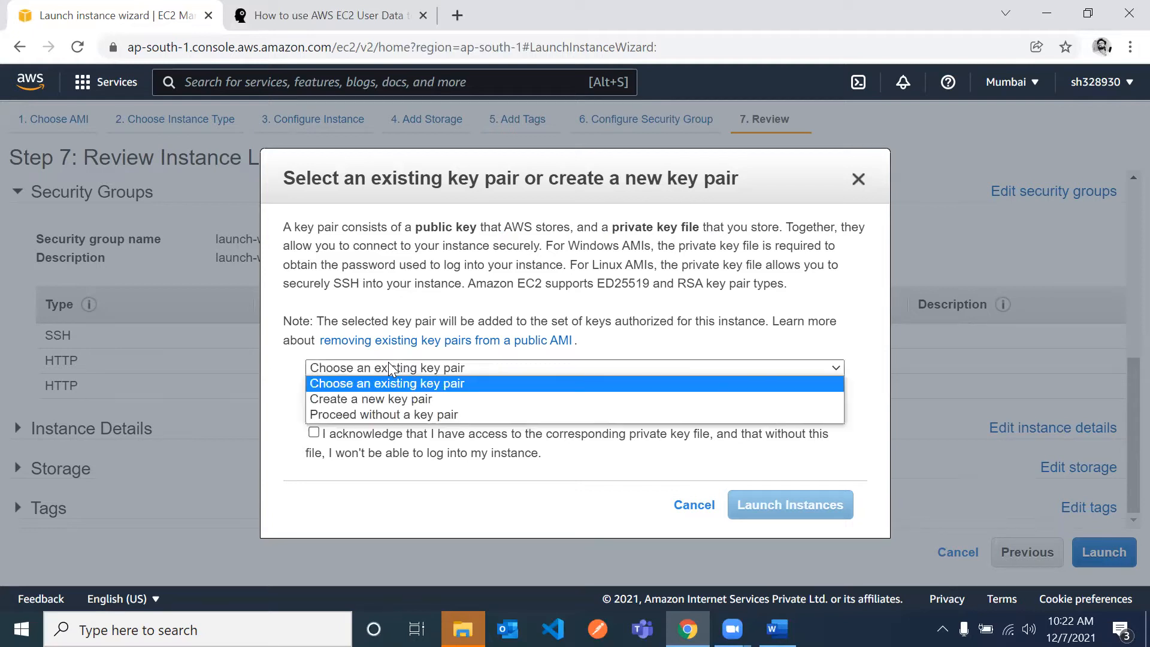
click(379, 399)
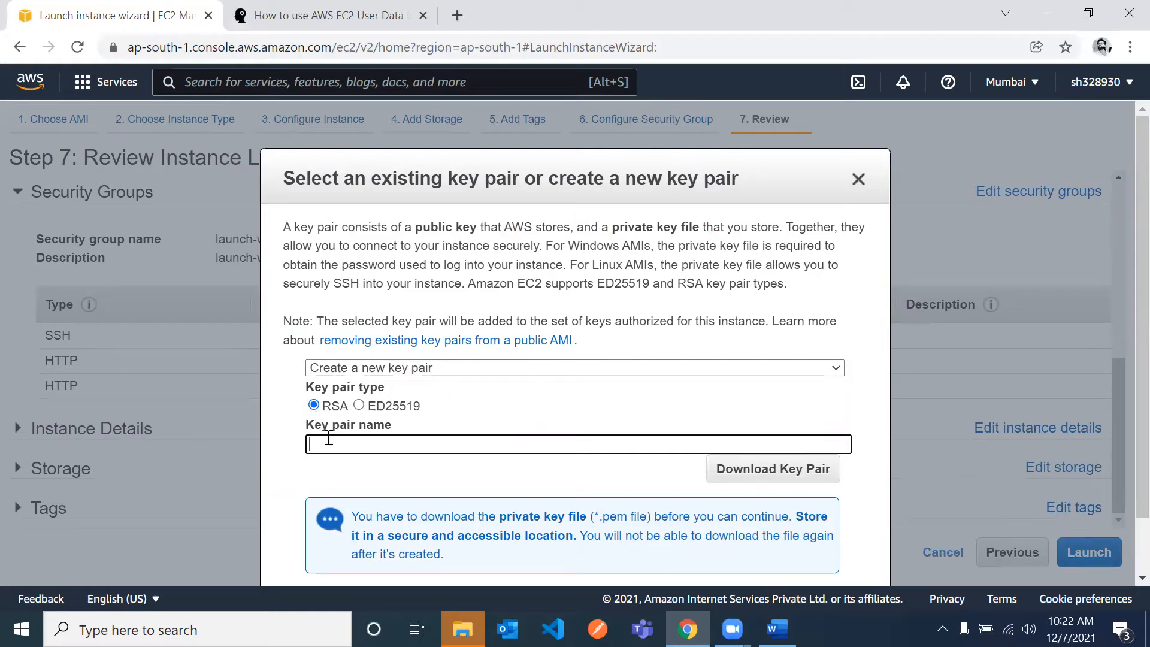
text(LearningKeyPair)
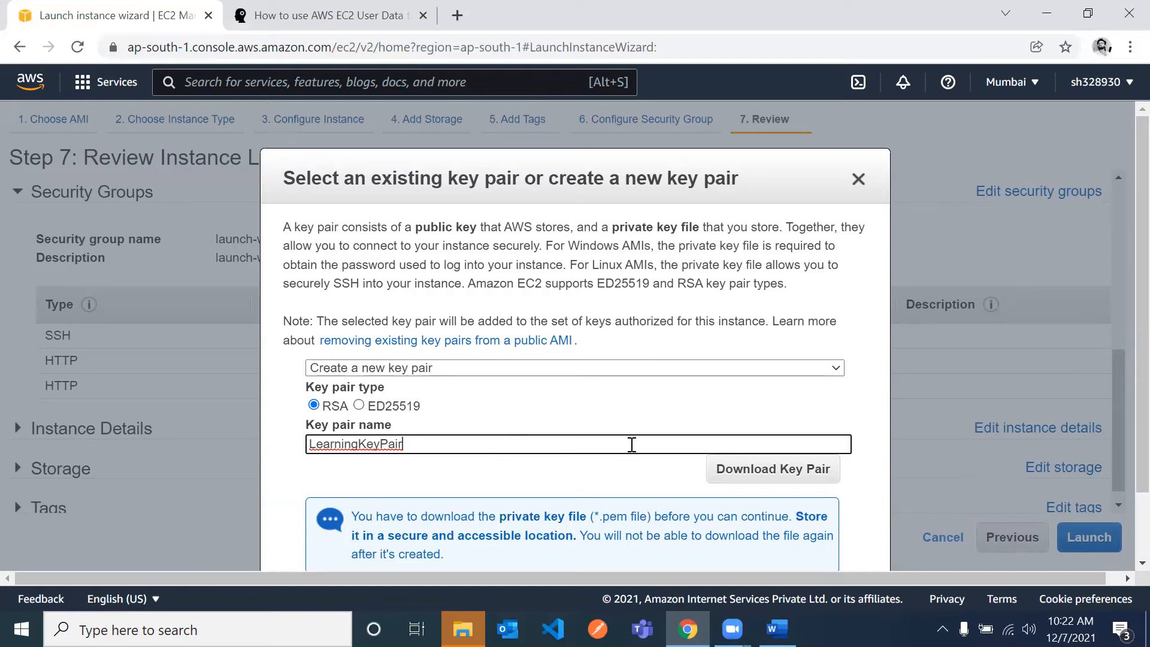
click(750, 470)
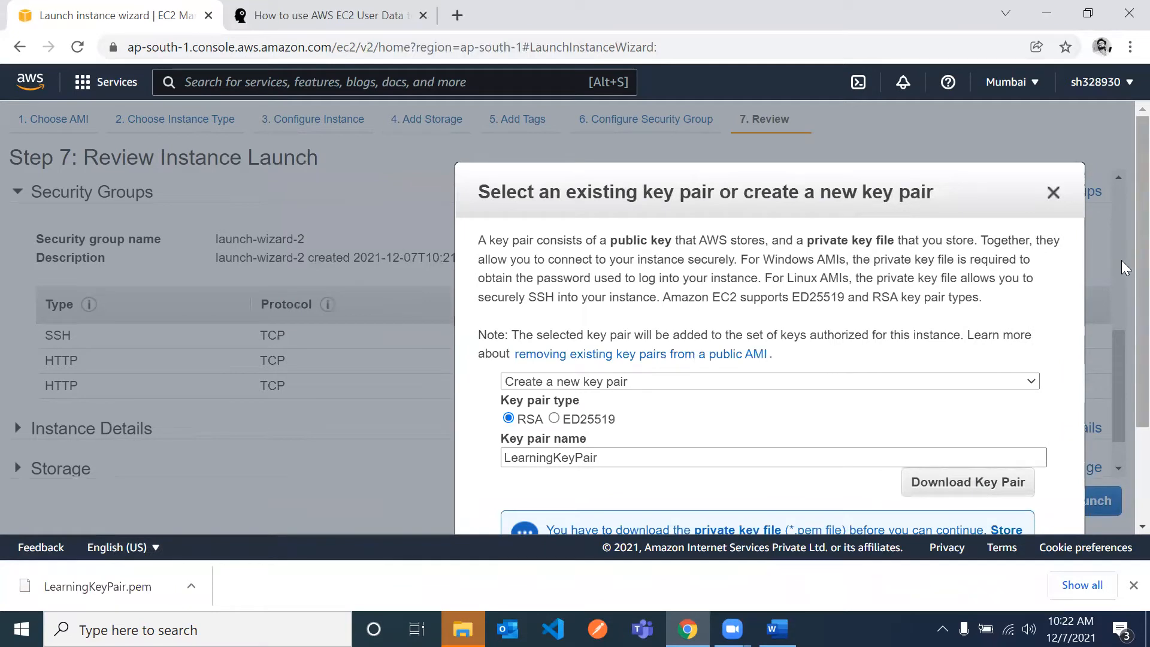
Launch the instance with the new key pair and open the launched instance in the instances list.
scroll(1121, 260, down, 2)
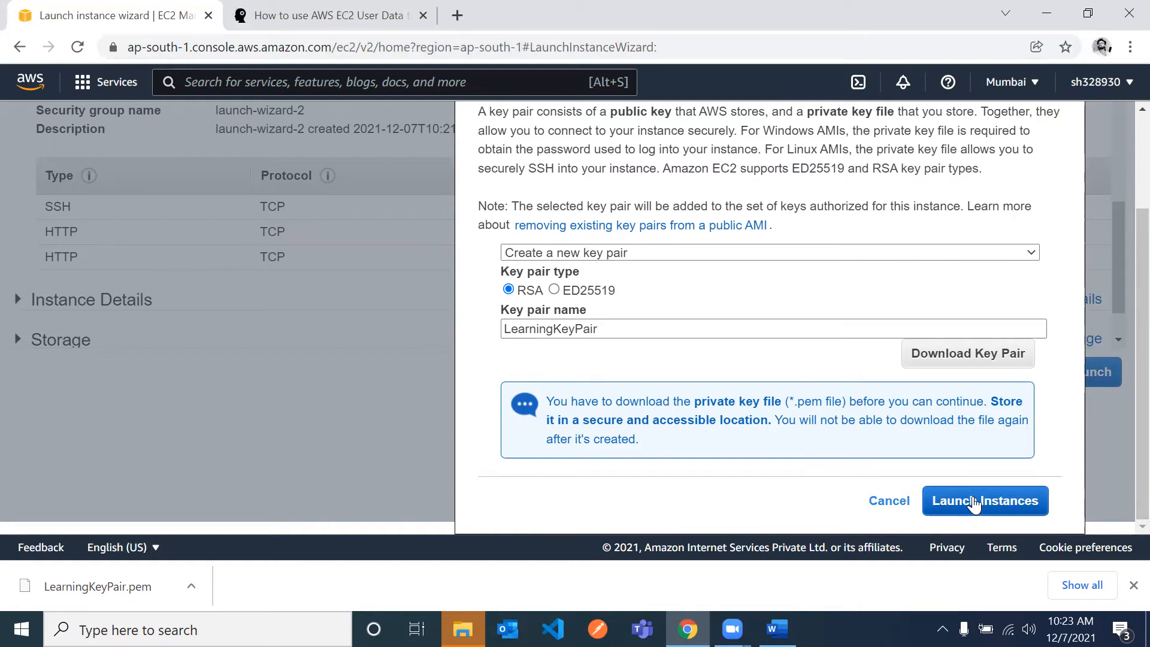
drag(721, 169, 715, 225)
scroll(1122, 254, up, 2)
drag(772, 180, 545, 144)
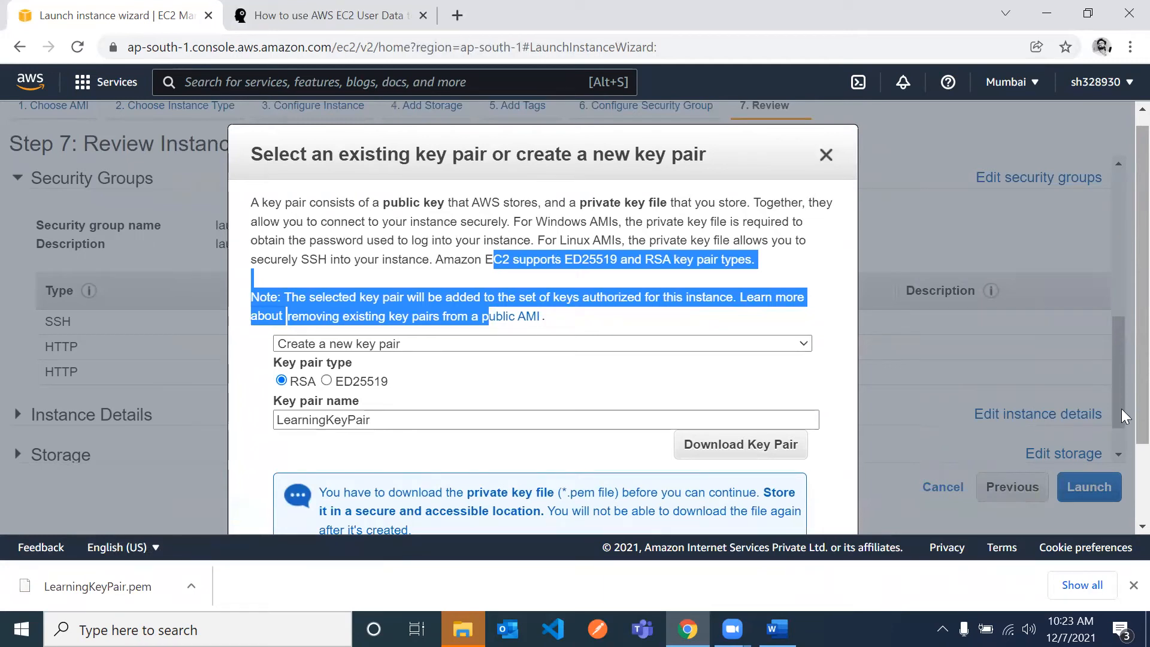
scroll(1121, 409, down, 2)
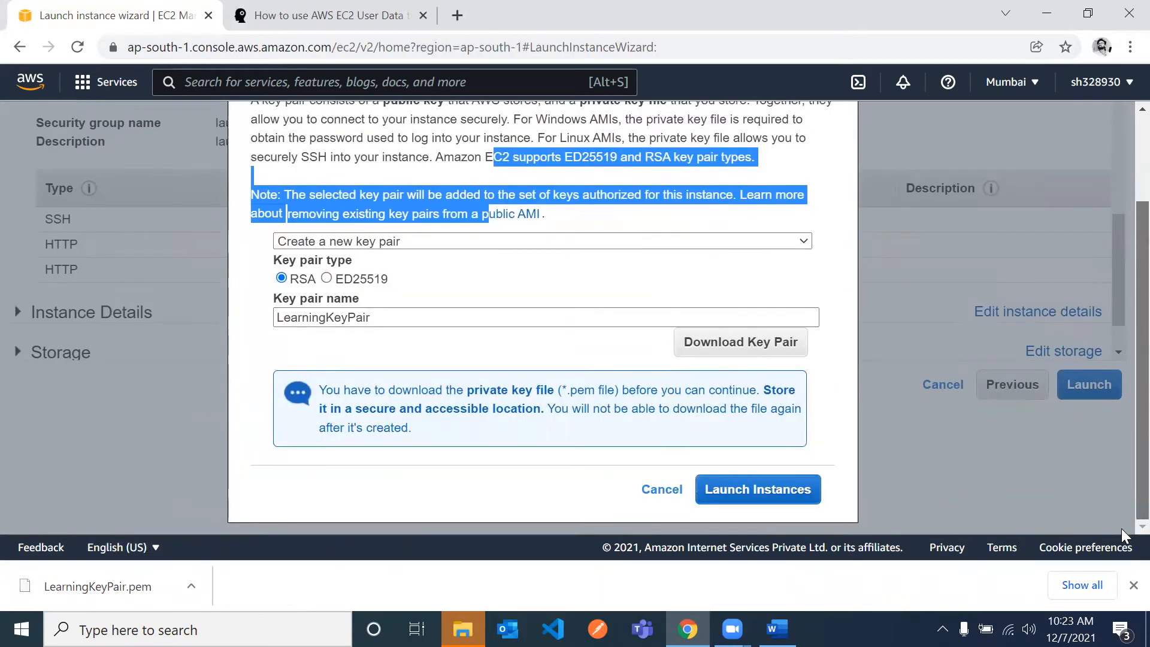
click(756, 490)
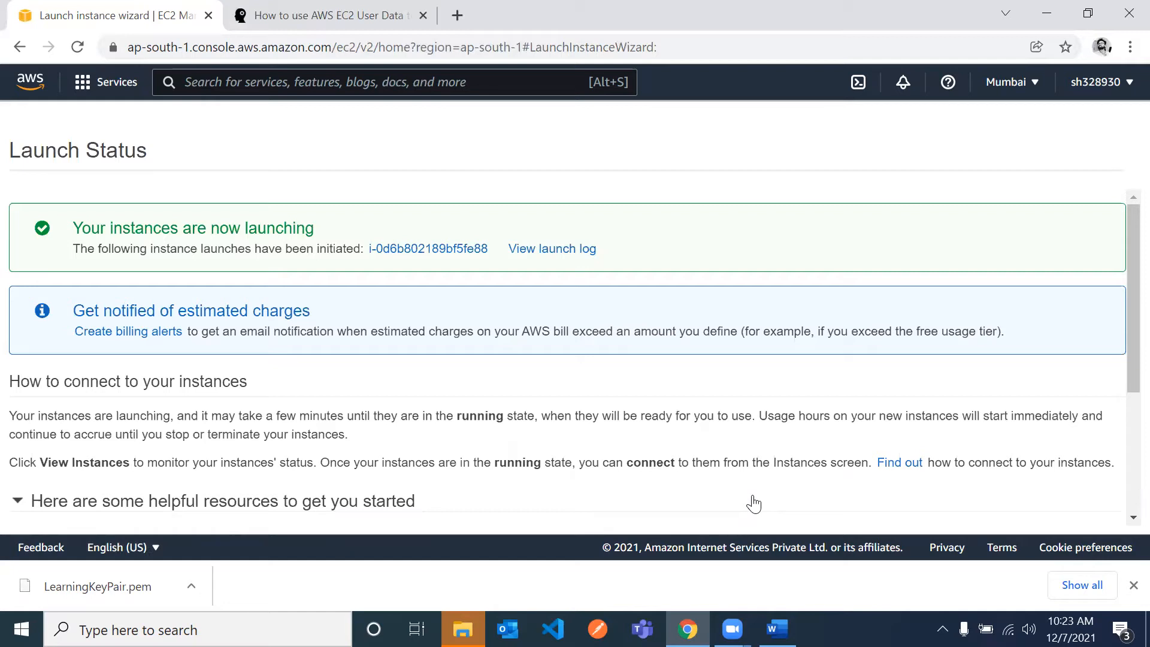
click(388, 251)
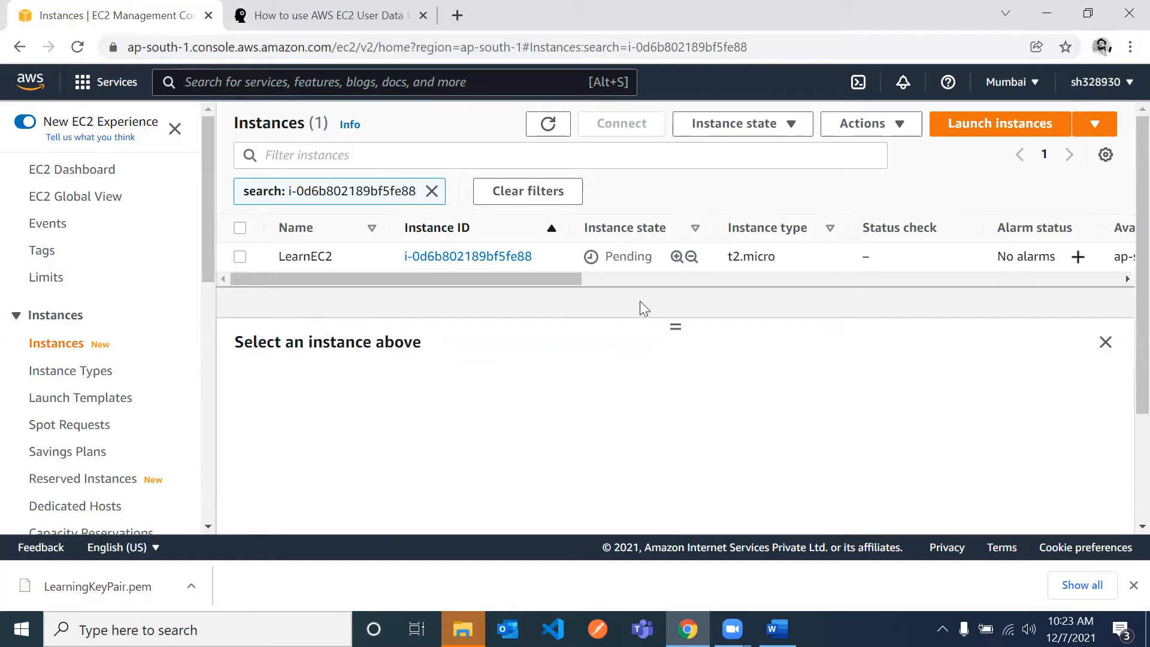
Check the available instance state actions and select the LearnEC2 instance.
click(730, 135)
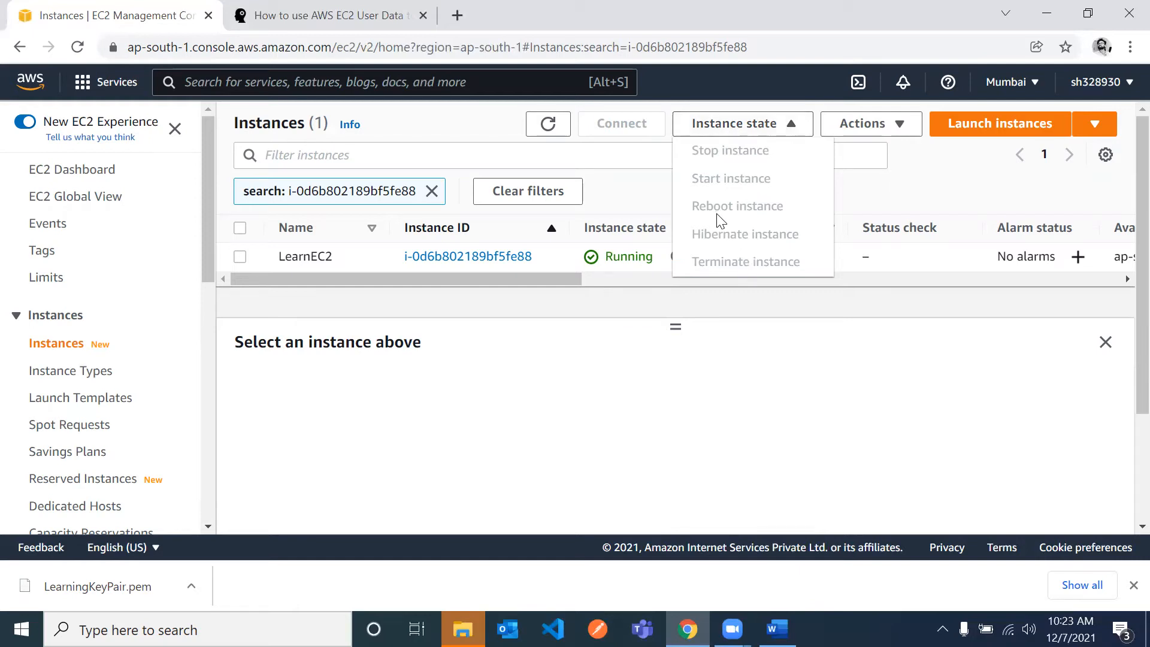
click(871, 201)
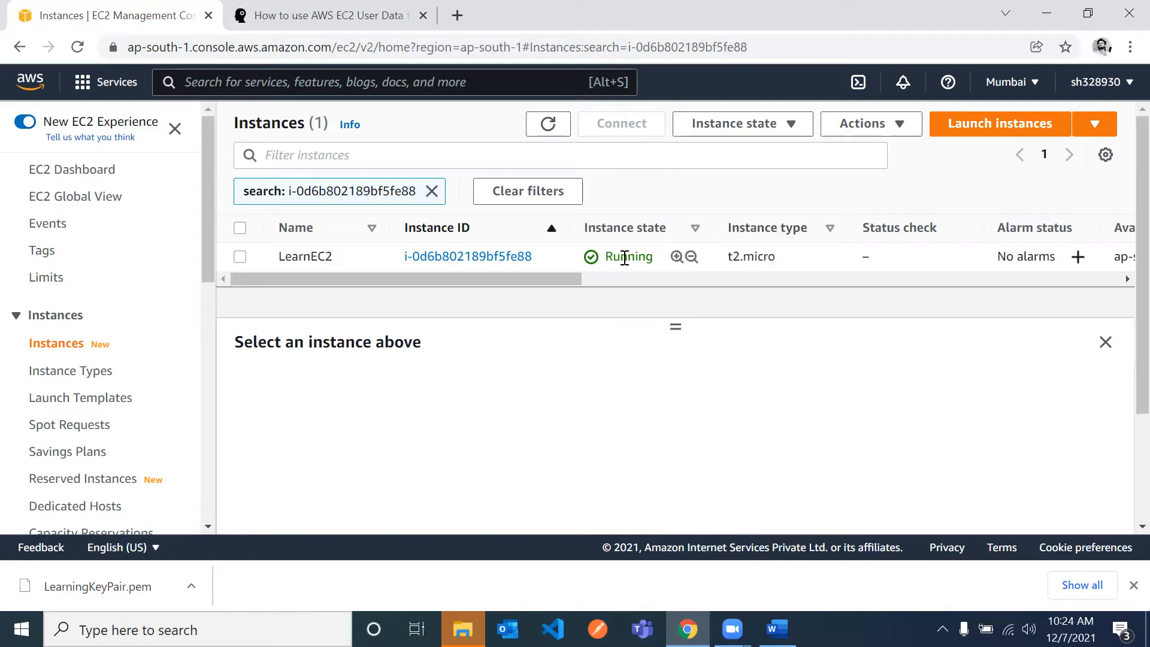
click(240, 257)
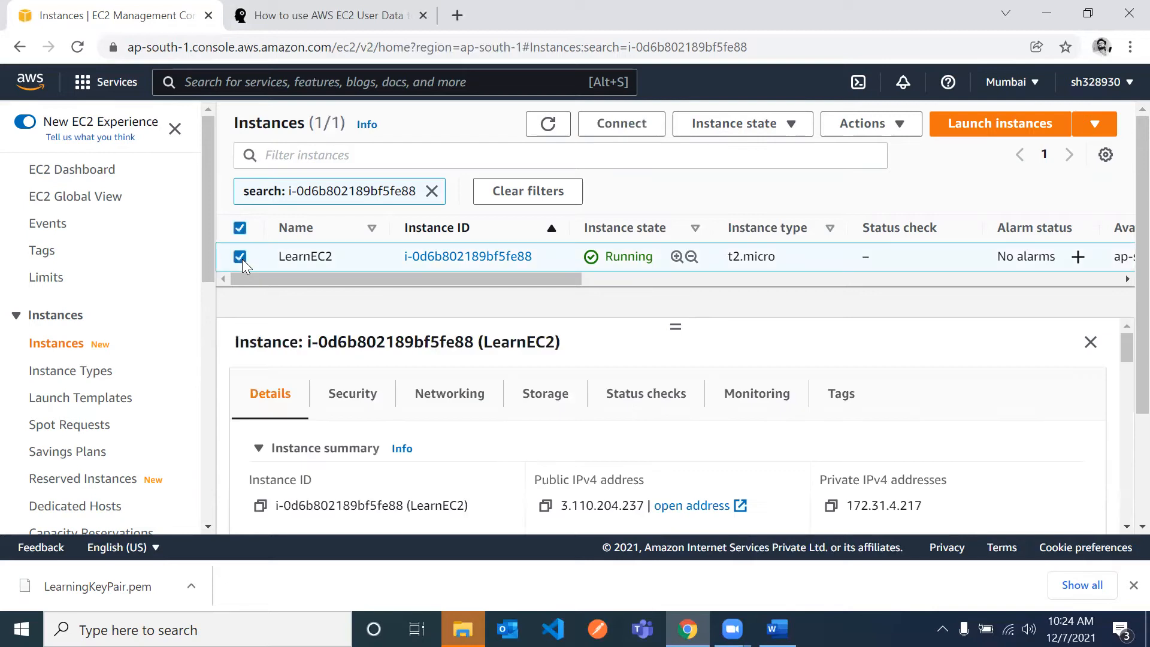
Examine the LearnEC2 instance summary, including its IP addresses, state, DNS names, instance type and VPC details.
scroll(516, 359, down, 2)
scroll(516, 360, up, 2)
scroll(511, 441, down, 1)
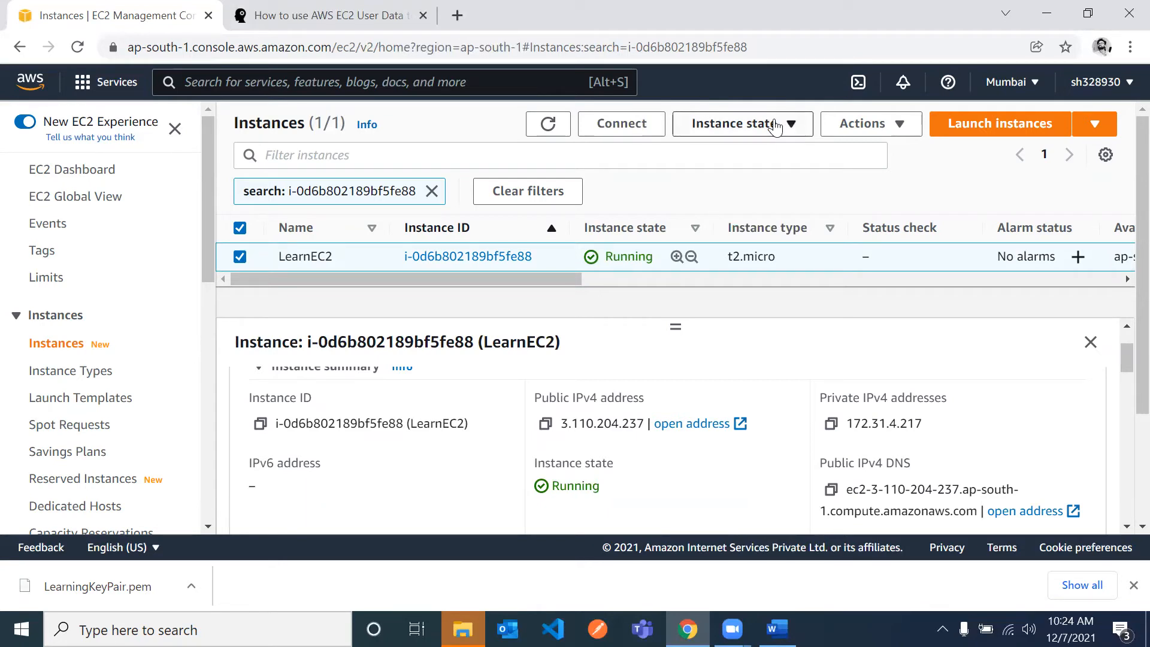
scroll(566, 396, down, 3)
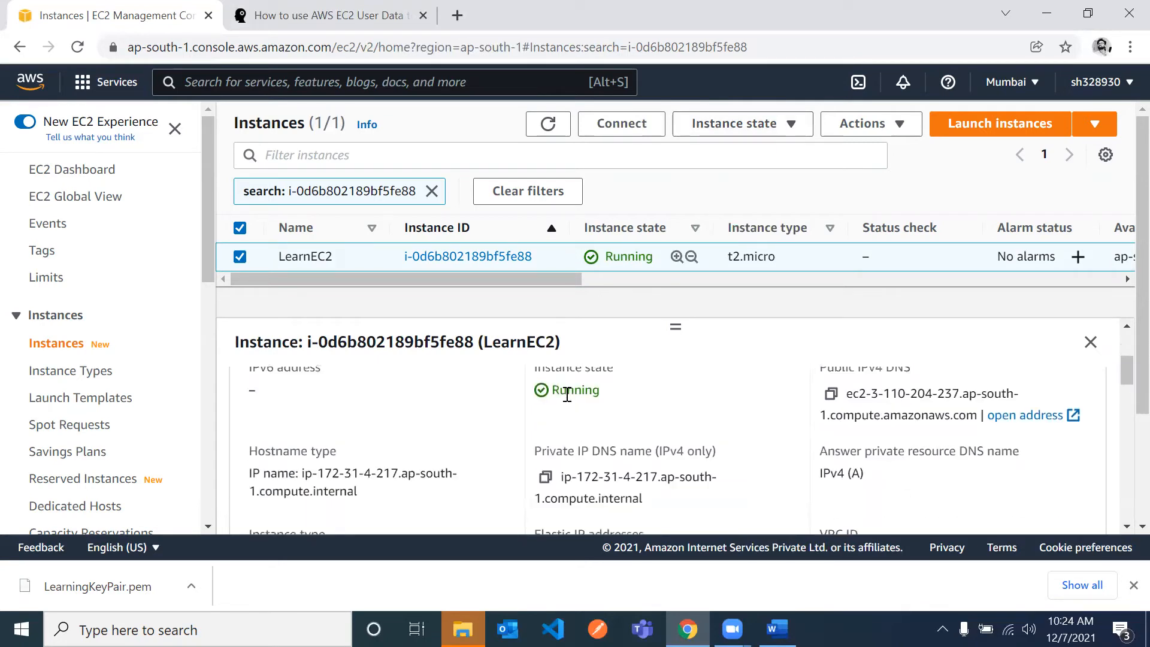
scroll(566, 396, down, 1)
scroll(568, 398, up, 3)
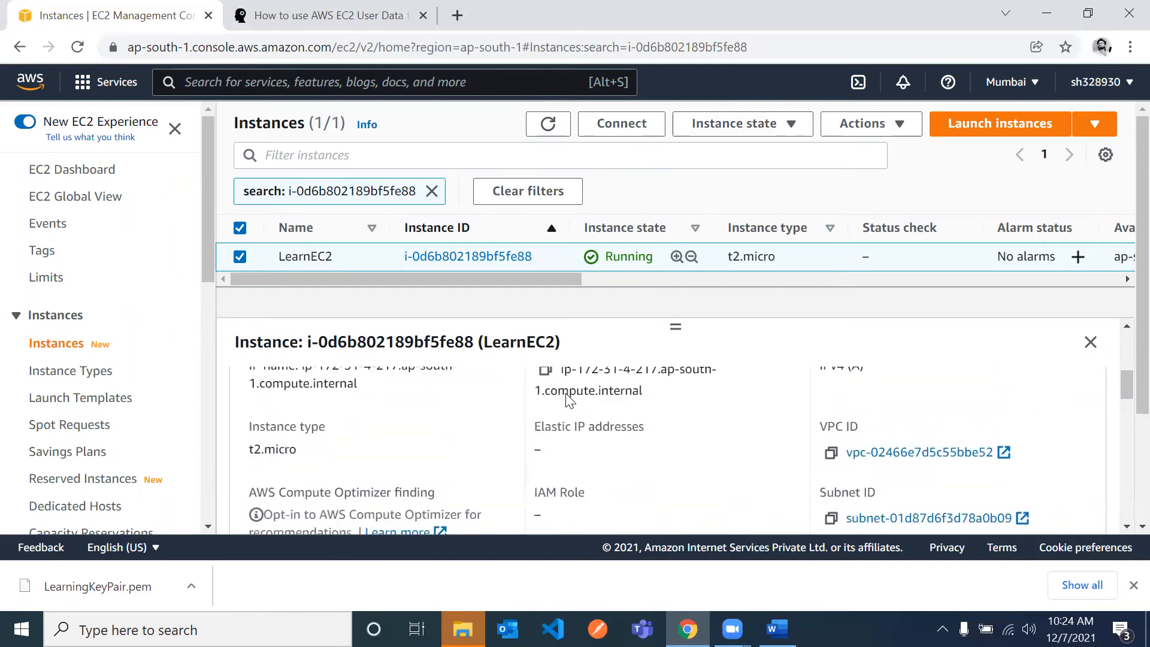
scroll(569, 400, up, 1)
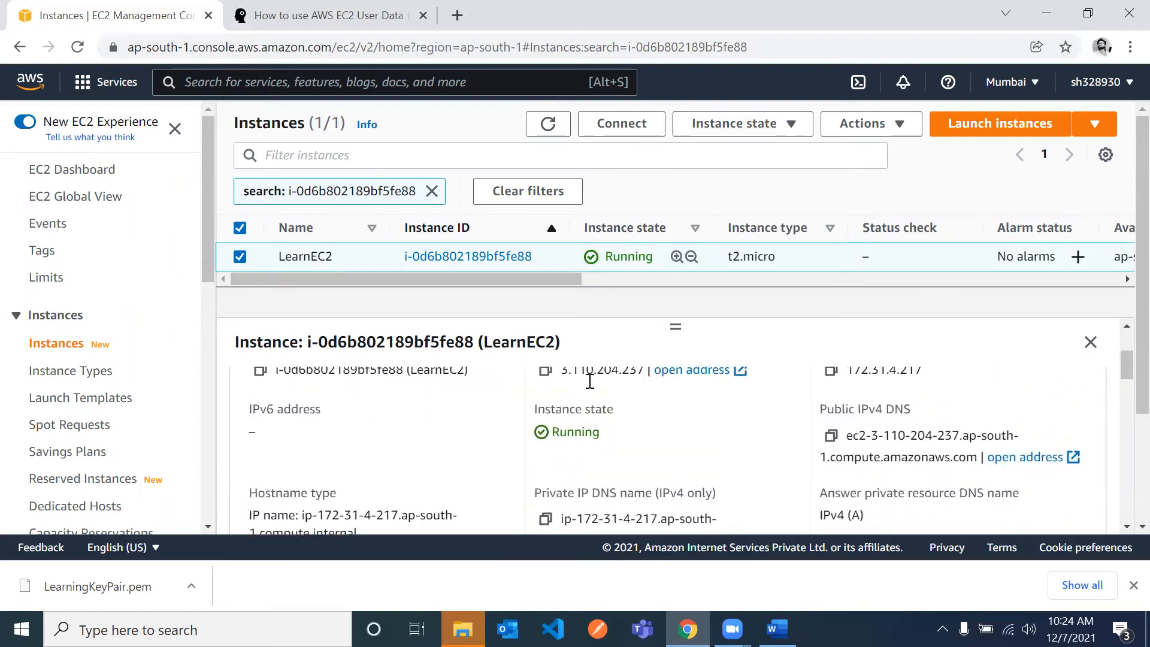
scroll(566, 455, up, 2)
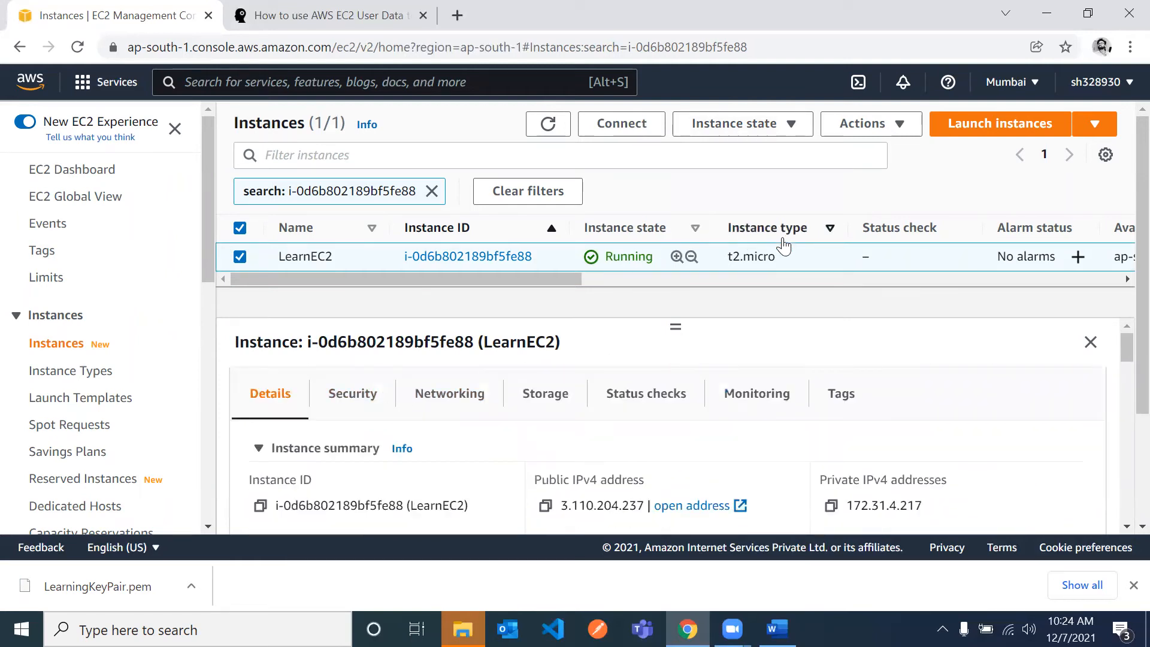
Examine the security details and rules of the LearnEC2 instance, and its tags.
click(352, 412)
scroll(480, 461, down, 8)
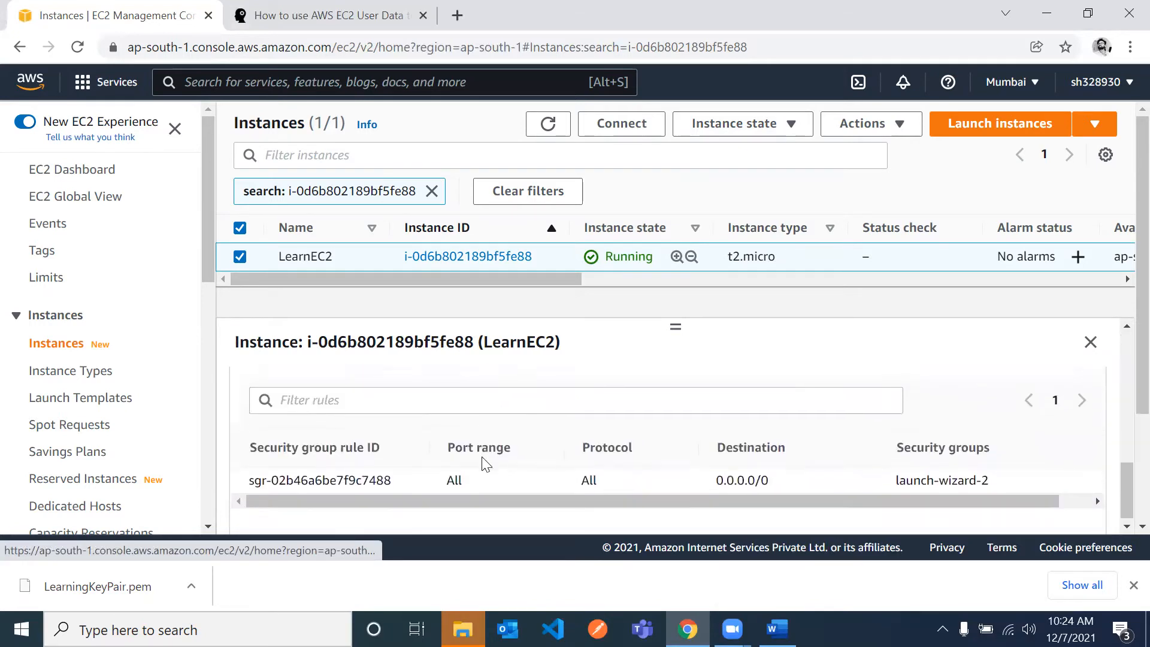
scroll(485, 464, up, 8)
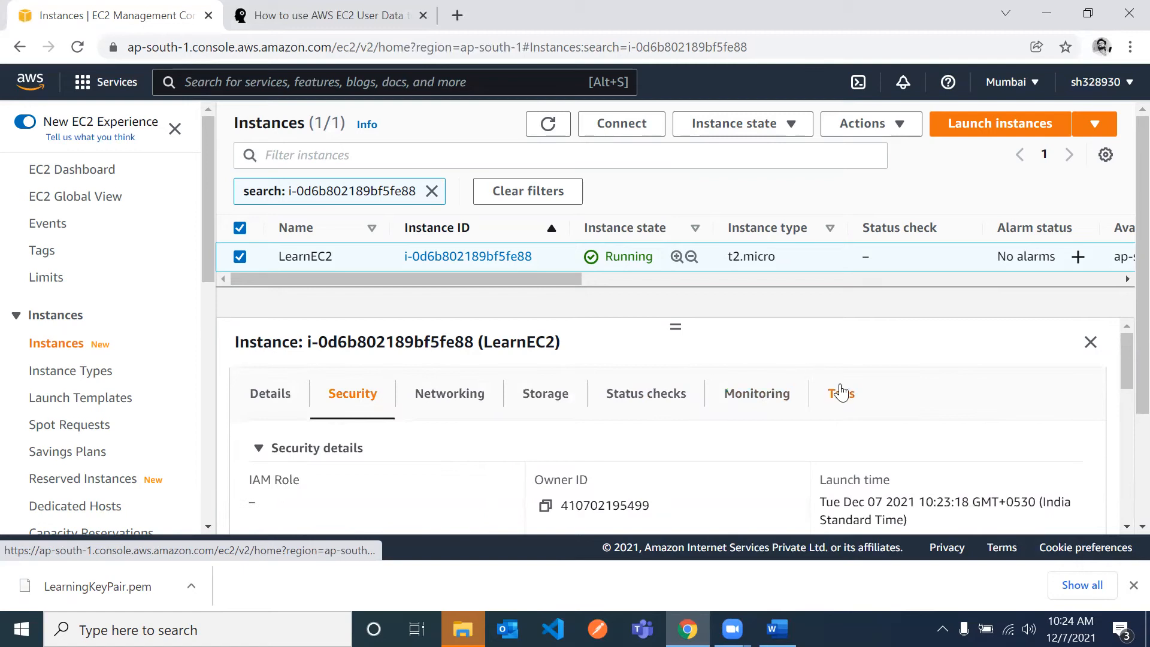
click(841, 393)
scroll(580, 479, down, 1)
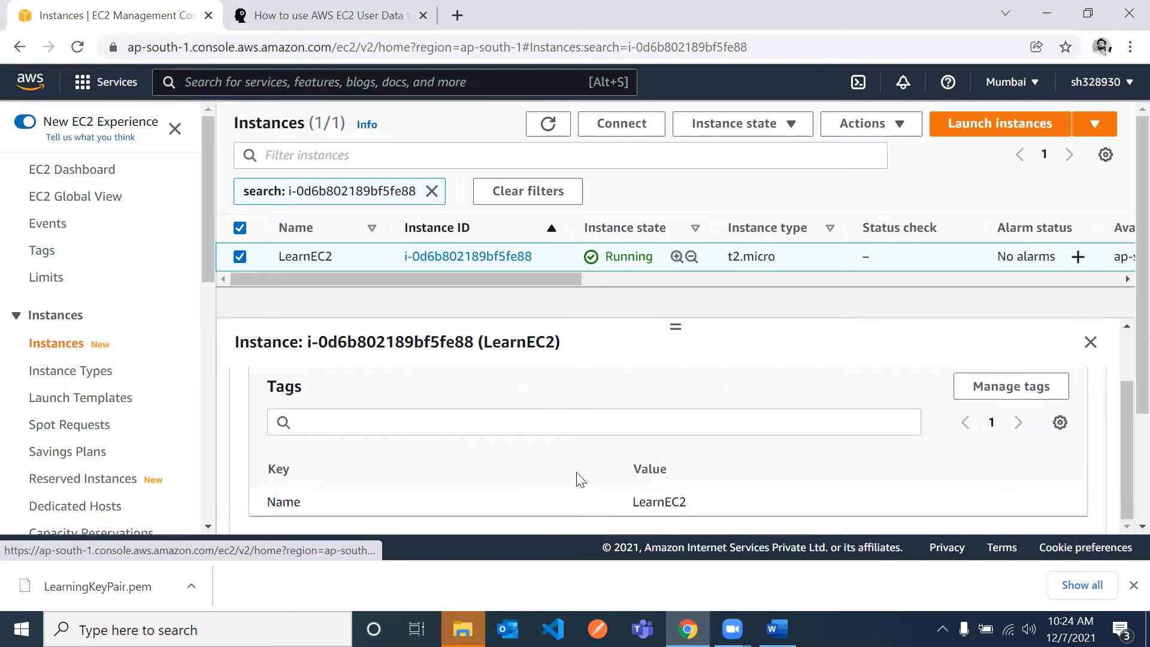
scroll(580, 479, up, 1)
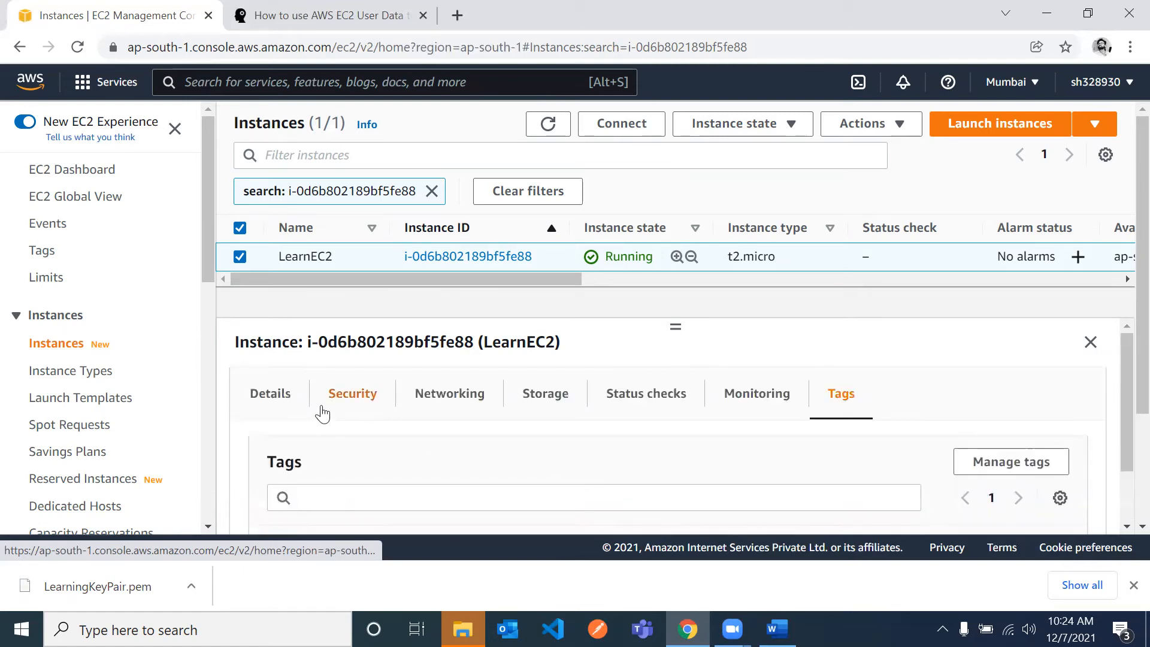
Copy the public IPv4 address from the instance details and load it in the Progressive Coder article's browser tab.
click(290, 404)
scroll(542, 470, down, 1)
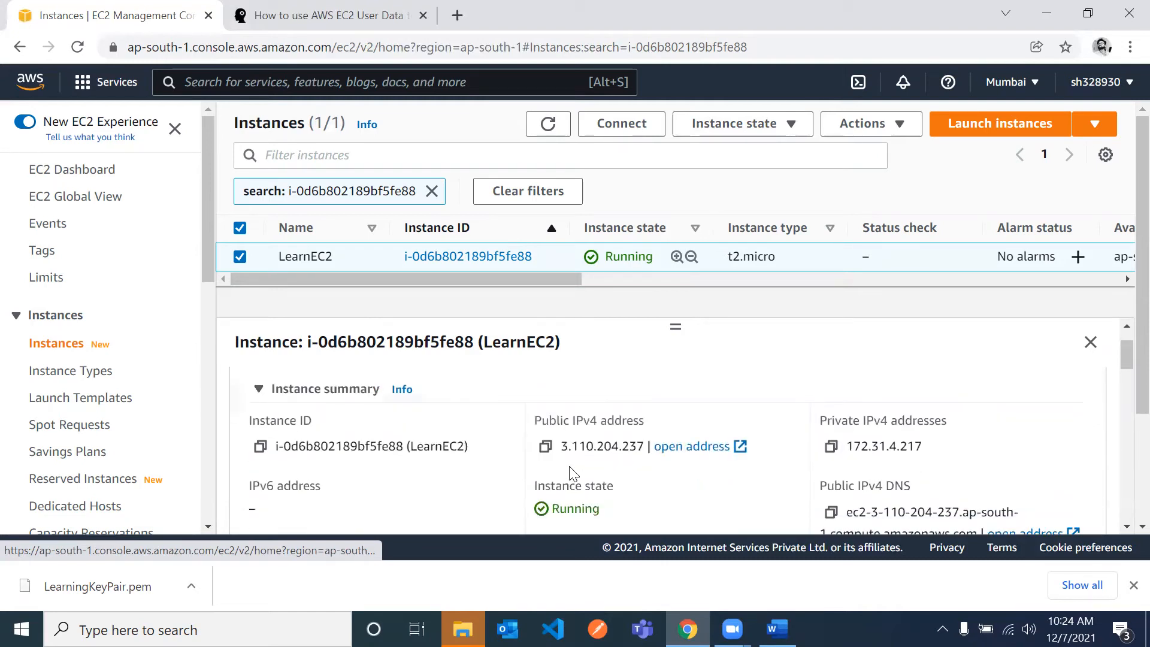
click(545, 447)
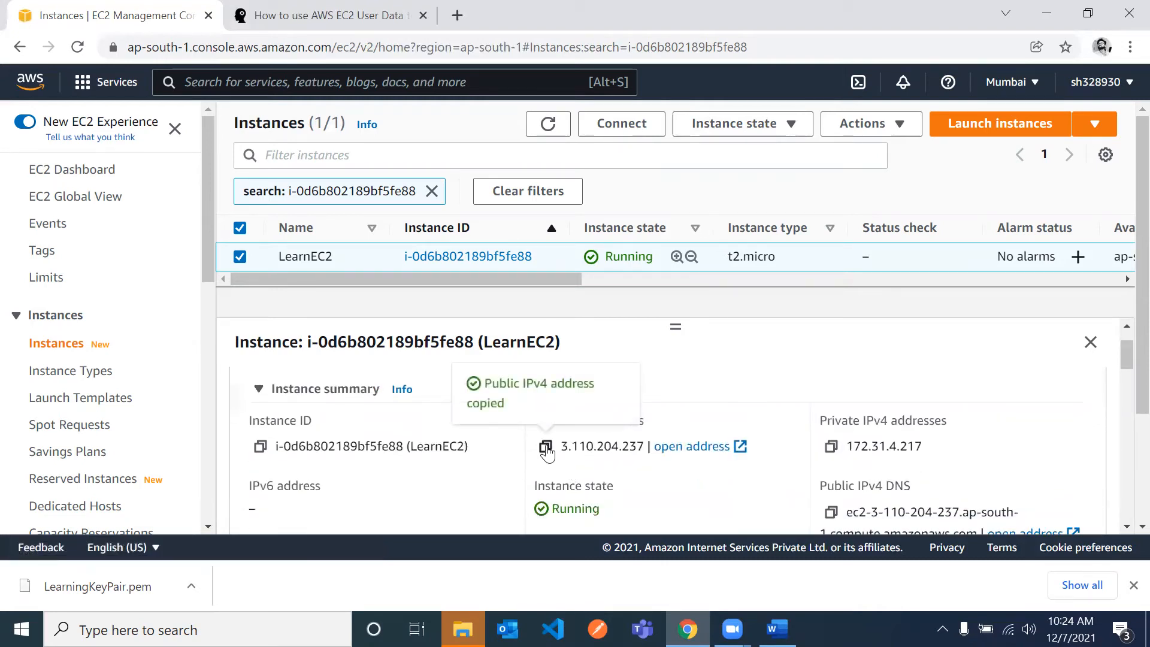
click(250, 18)
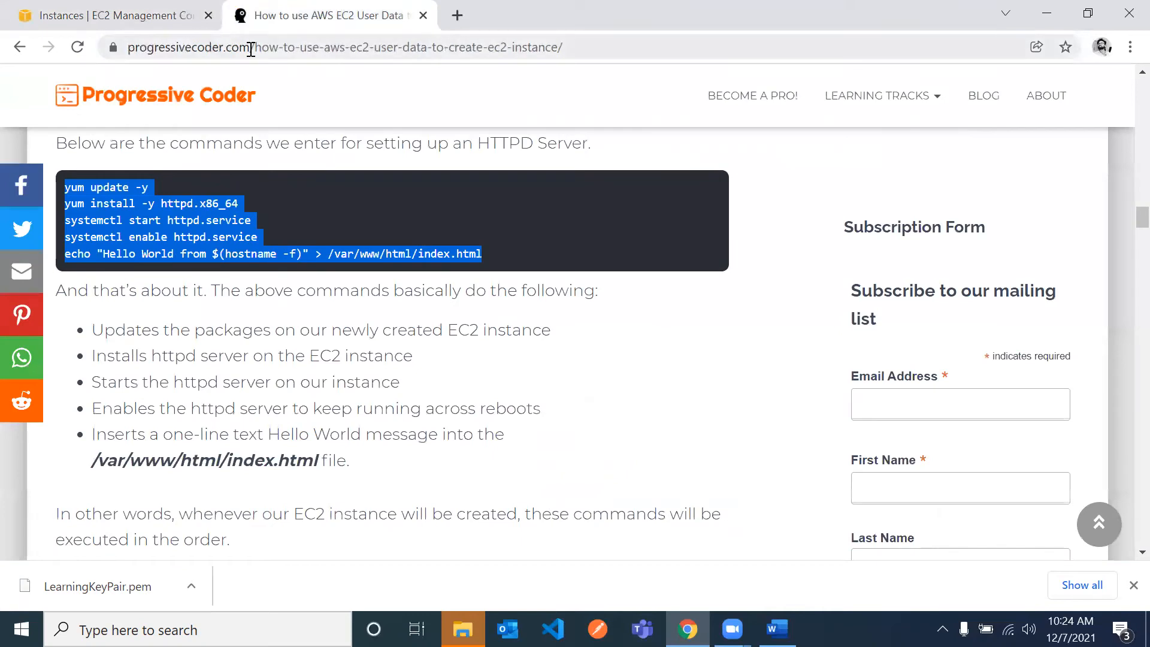
click(251, 48)
key(ctrl+v)
key(Return)
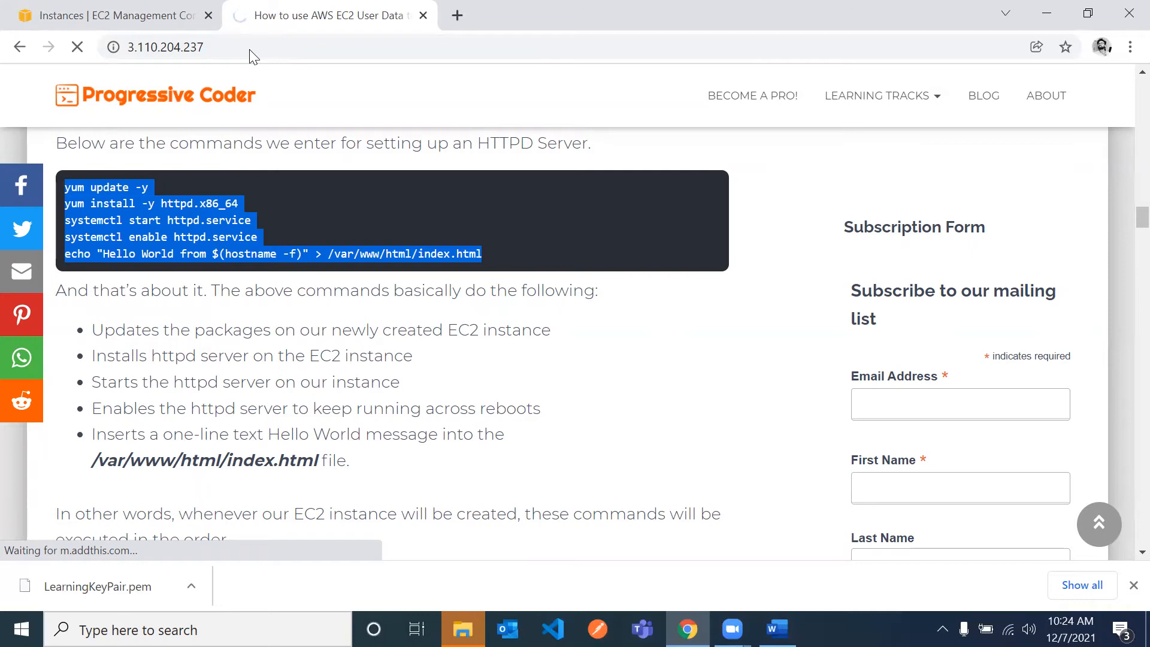
Return to the EC2 console and stop the LearnEC2 instance, confirming the stop.
click(146, 15)
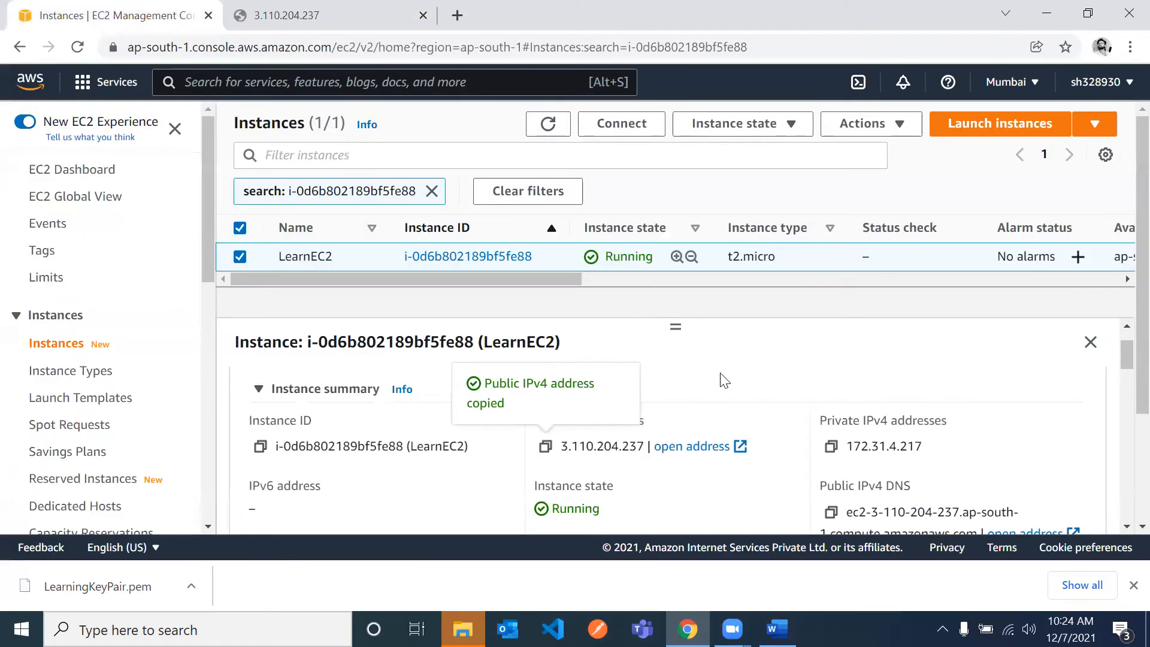
click(743, 126)
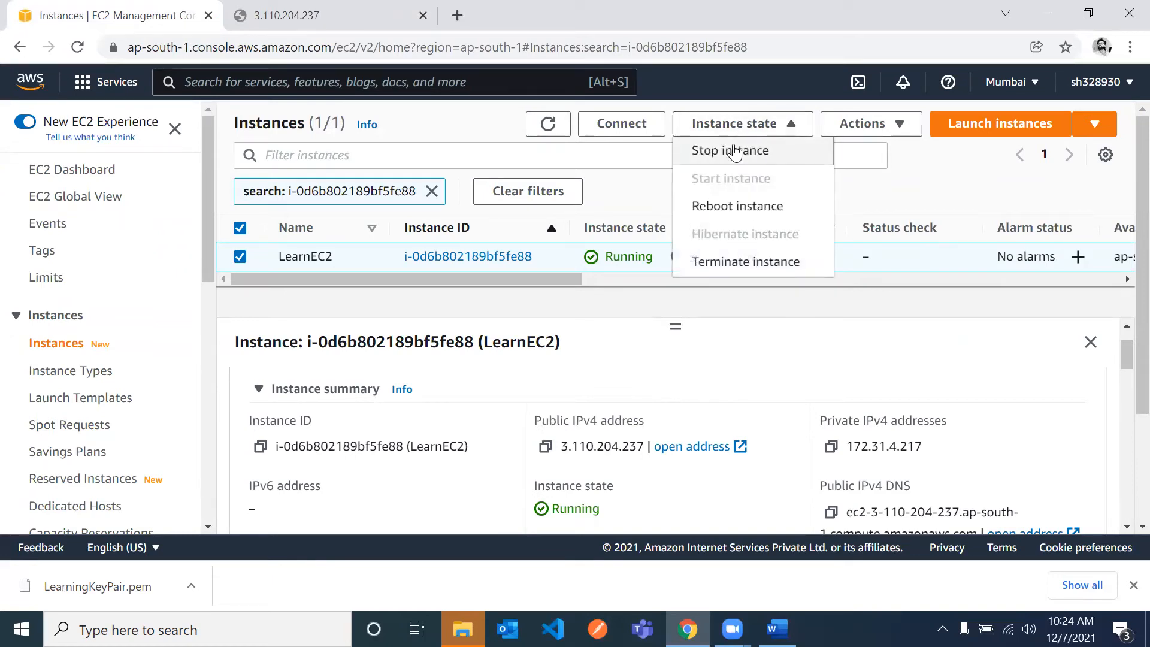
click(734, 153)
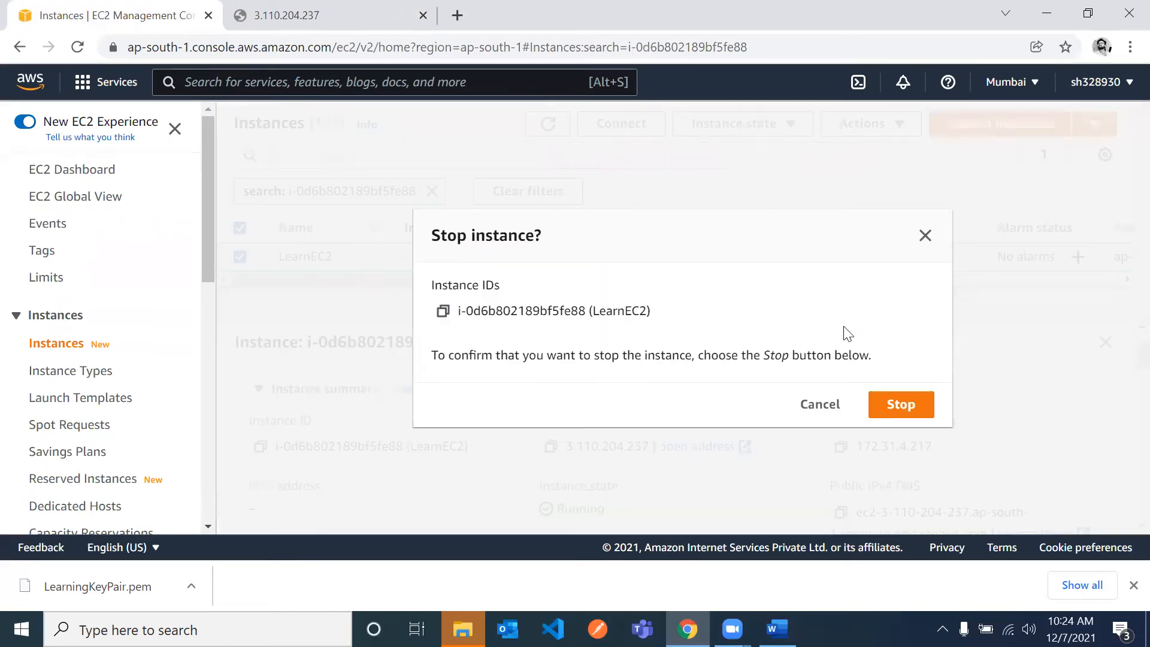
click(894, 408)
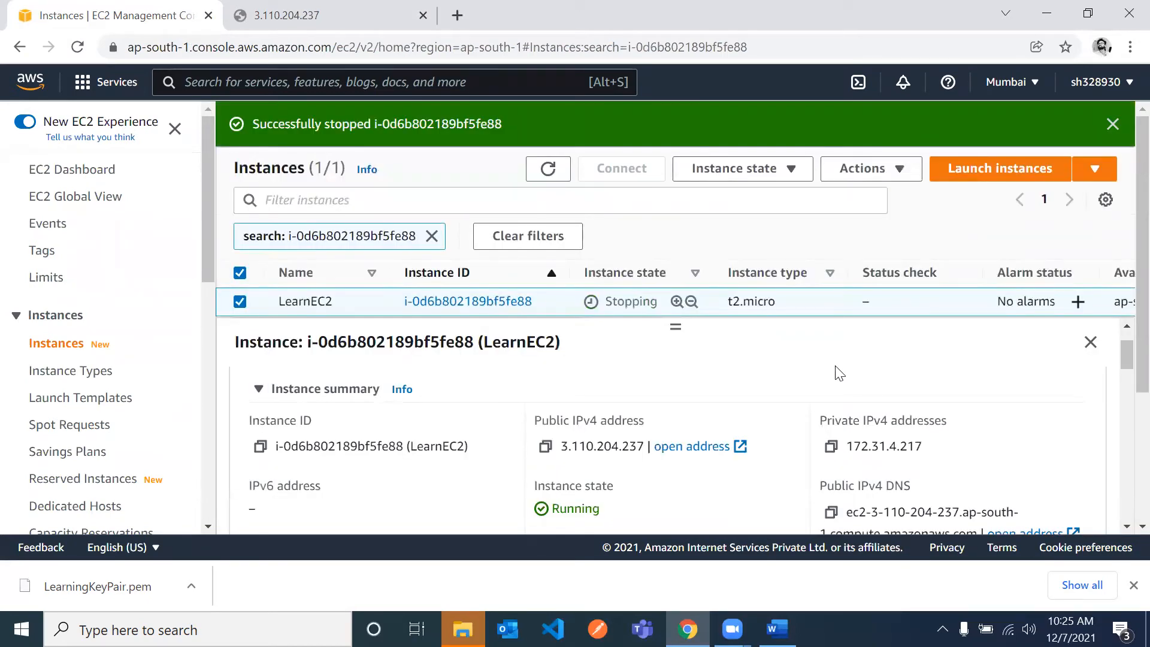
Start the stopped LearnEC2 instance, clearing the notifications and retrying the start.
click(739, 174)
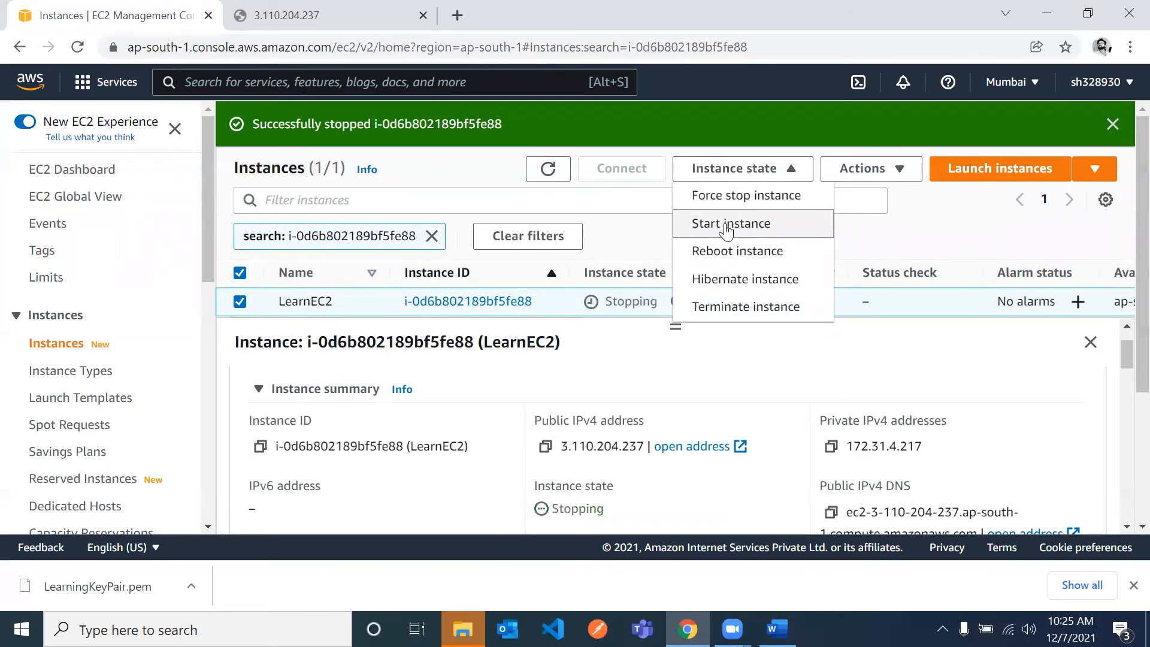
click(728, 225)
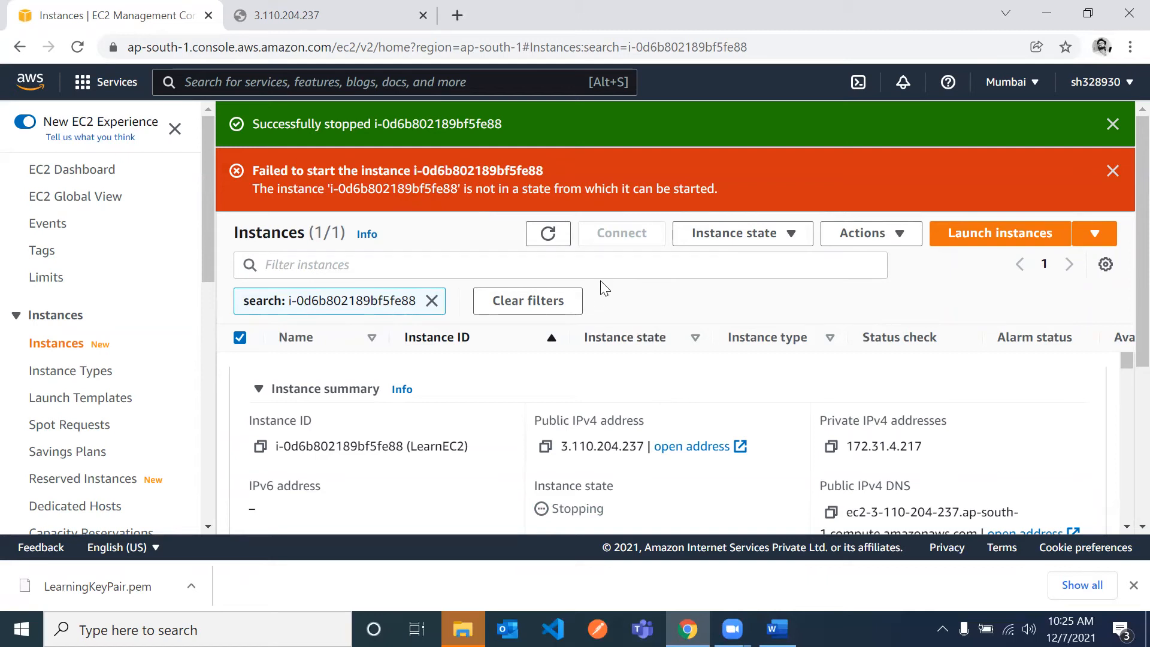
click(1111, 126)
click(1112, 122)
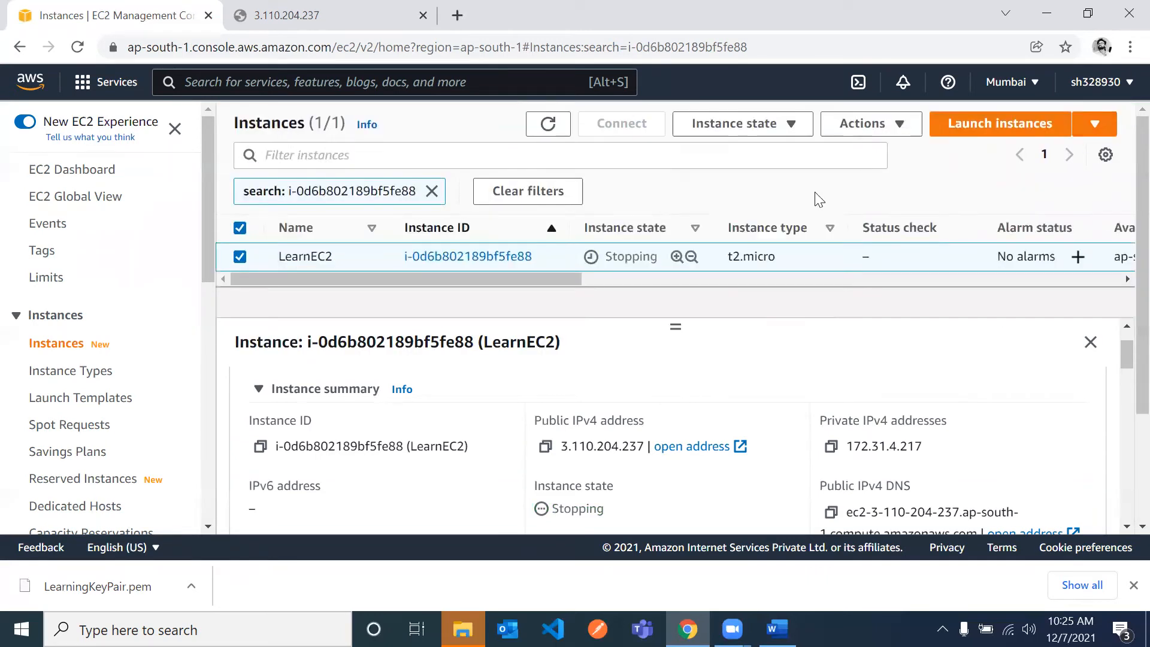
click(769, 133)
click(739, 199)
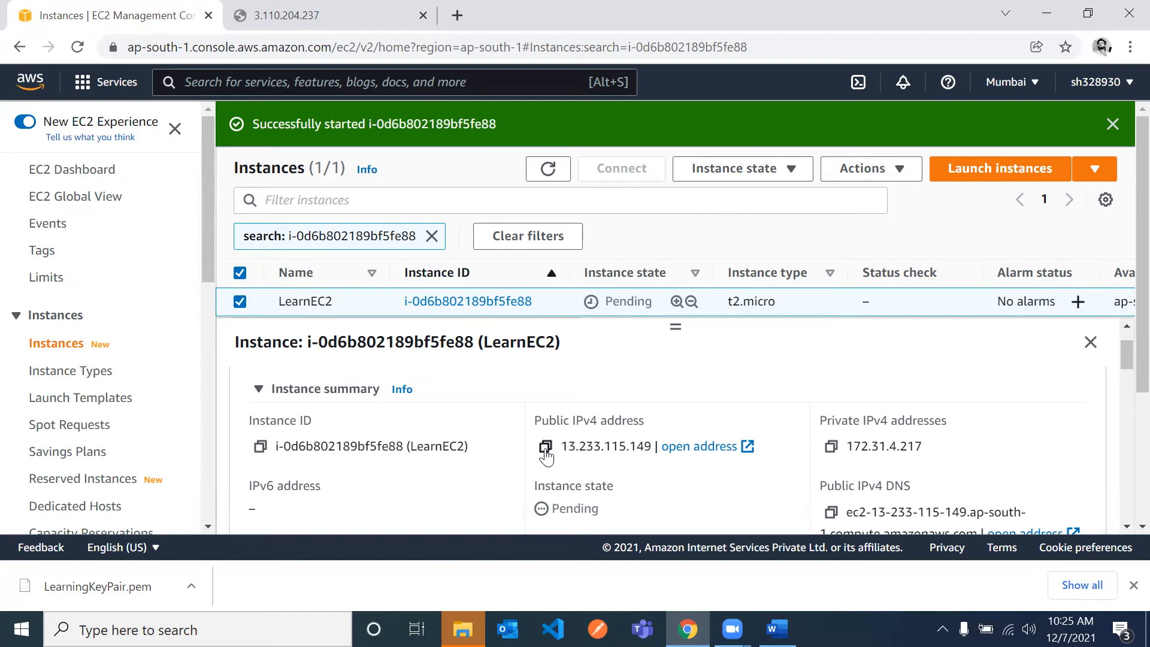
Copy the LearnEC2 instance's new public IPv4 address and load 13.233.115.149 in the existing second browser tab.
click(545, 449)
click(277, 15)
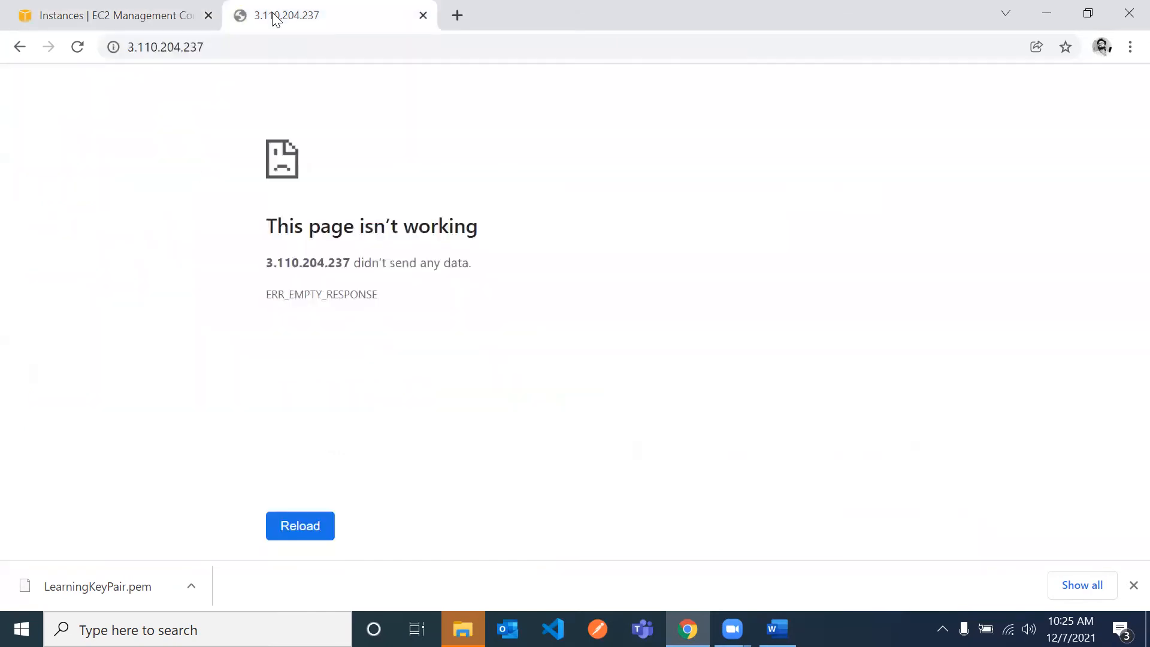
click(255, 47)
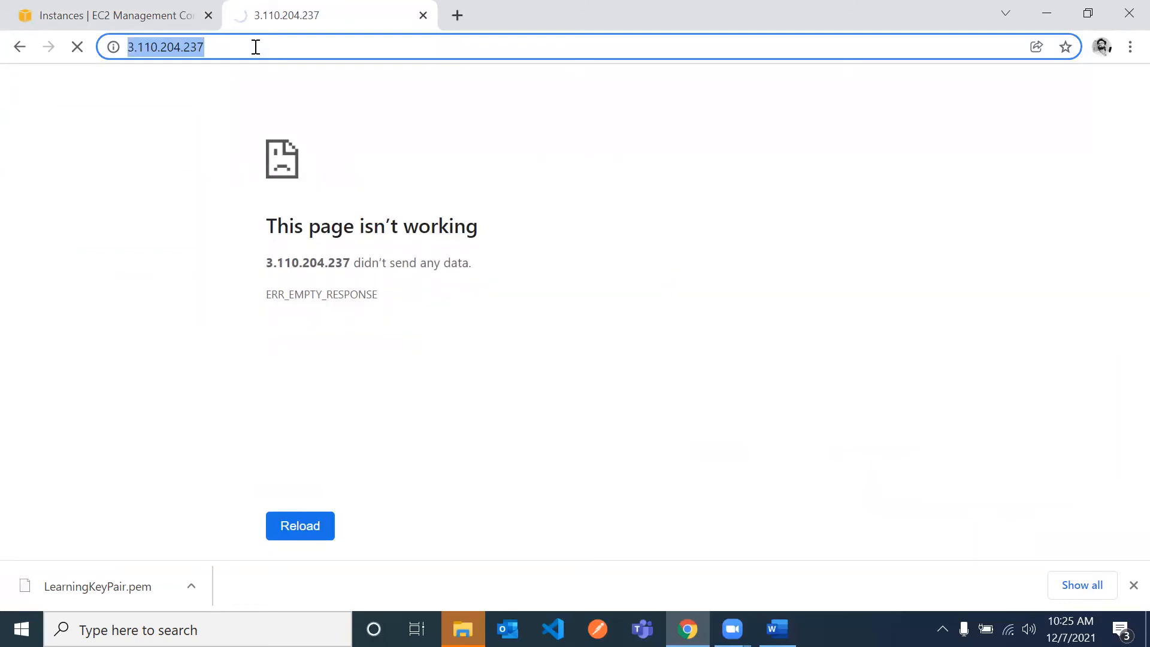
key(ctrl+v)
key(Return)
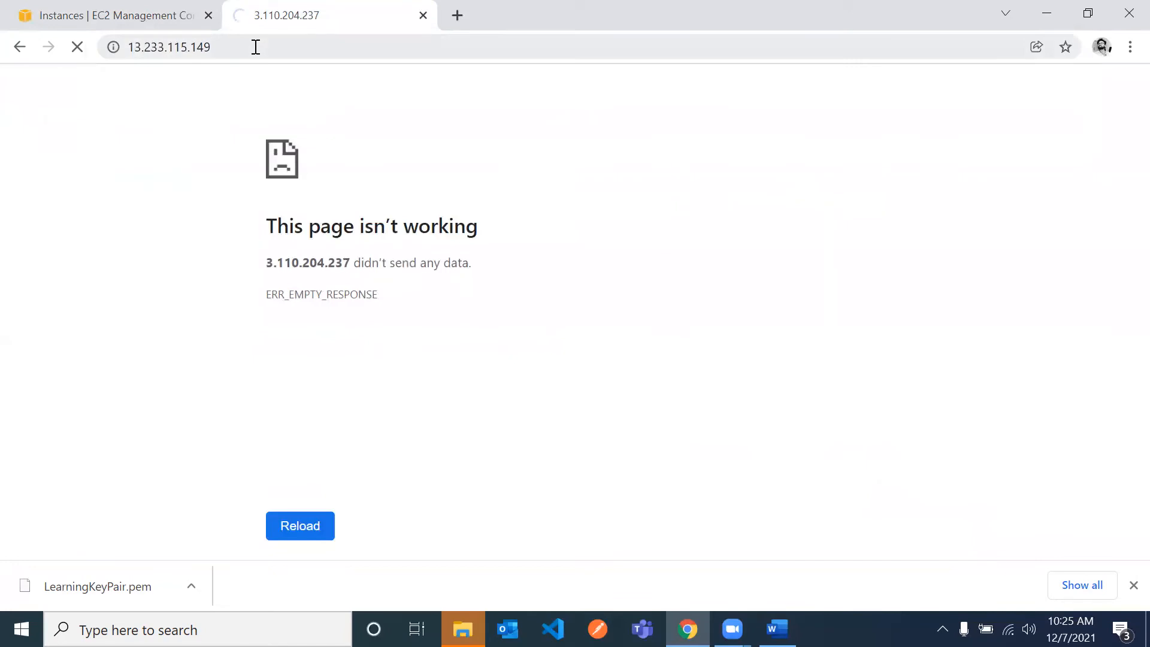
click(128, 47)
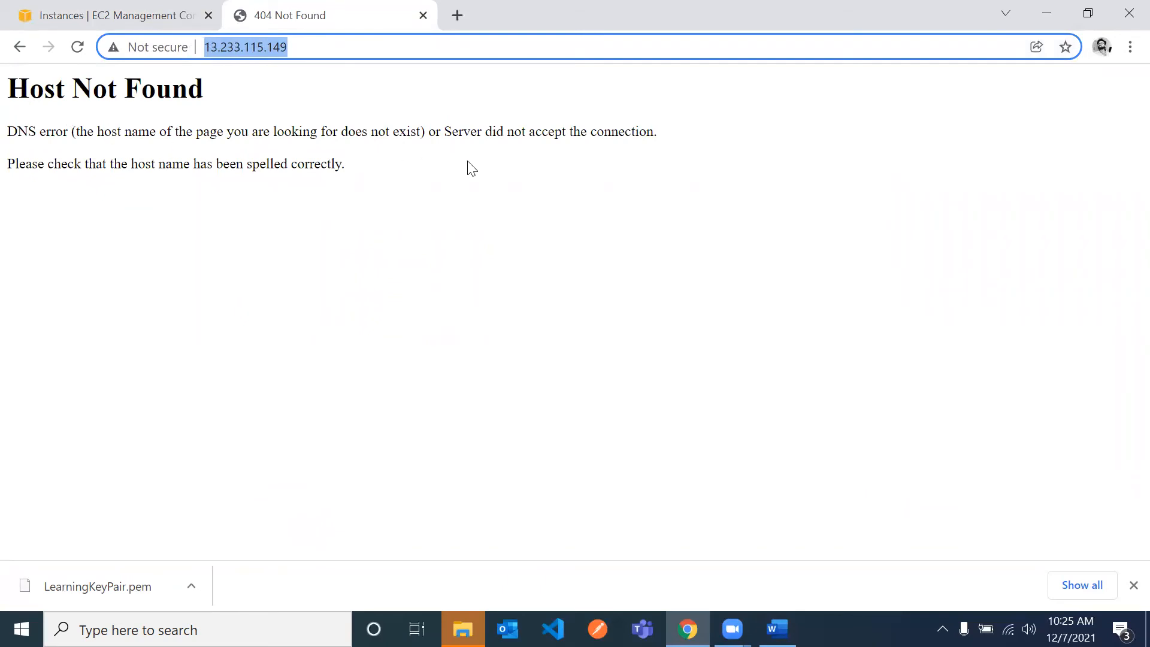
click(207, 46)
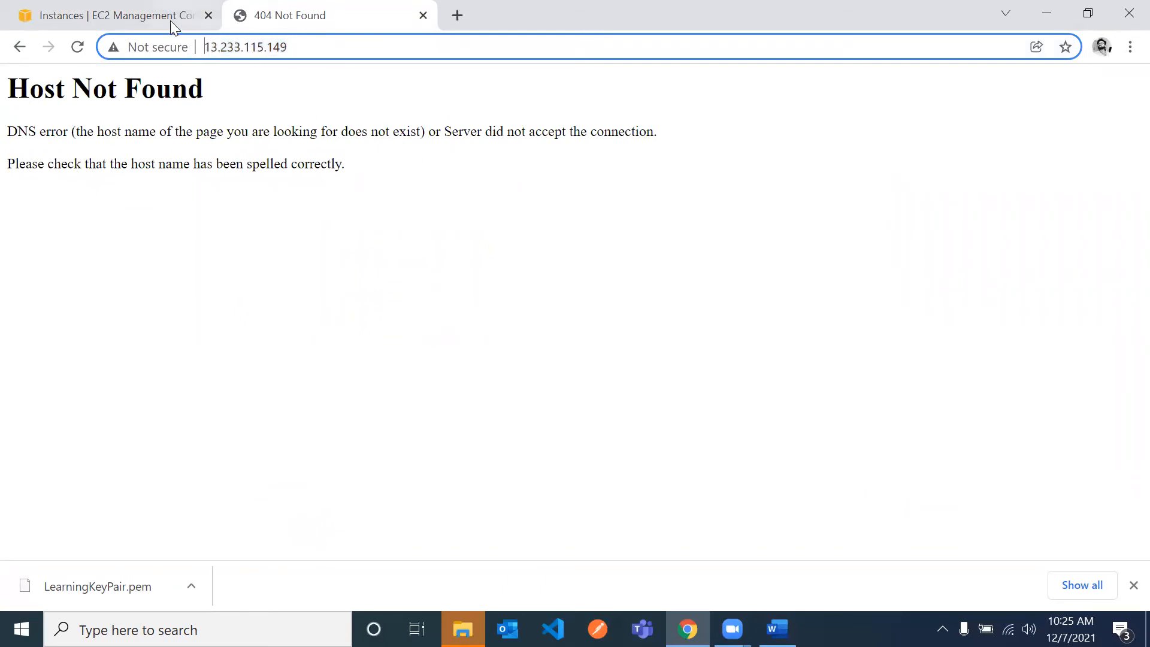
Open the public IPv4 address in a new tab from the LearnEC2 instance details, and return to the EC2 console.
click(170, 23)
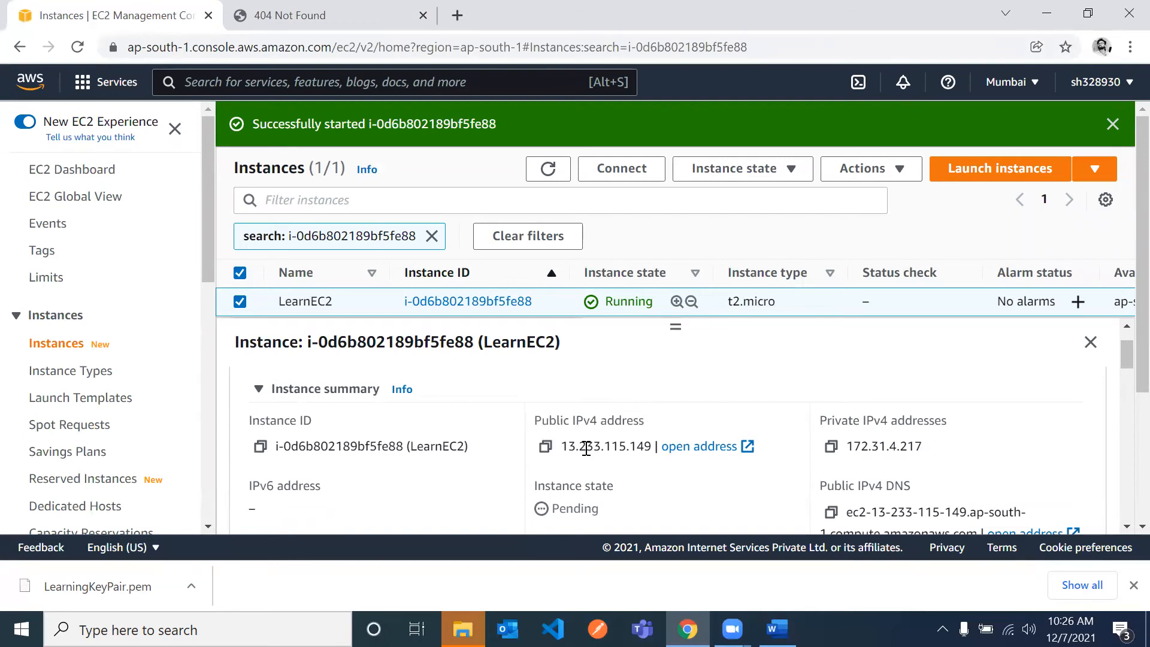
click(690, 452)
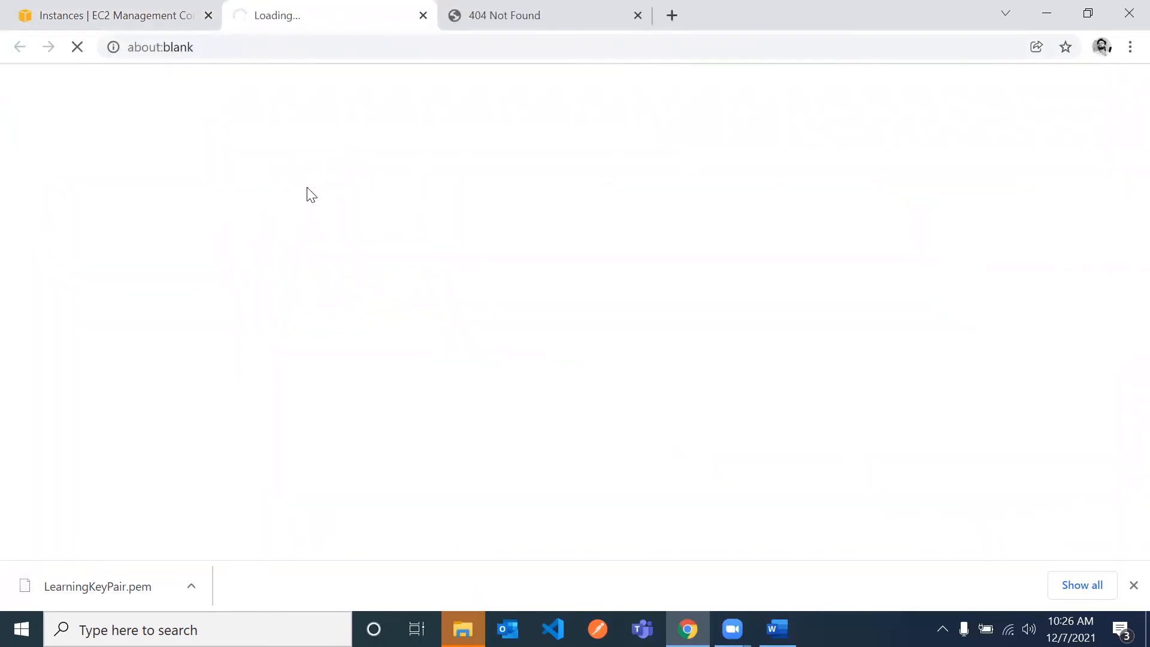
click(123, 13)
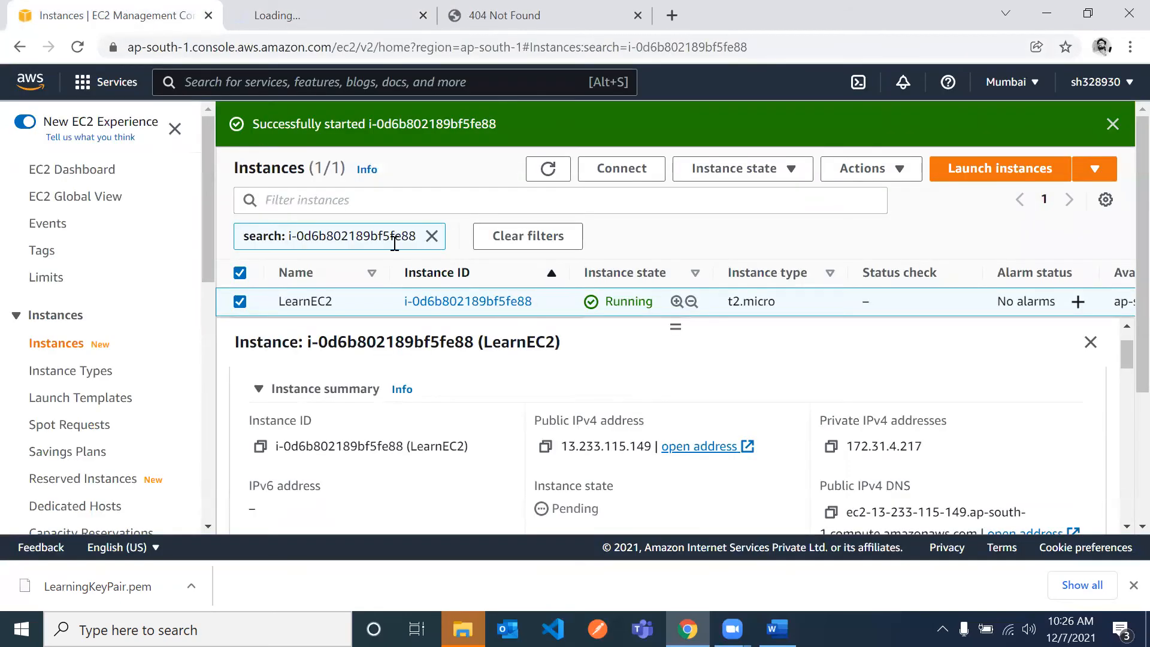
Examine the LearnEC2 instance details, including its state, DNS names, VPC and subnet, platform, AMI and state transition message.
scroll(601, 400, down, 5)
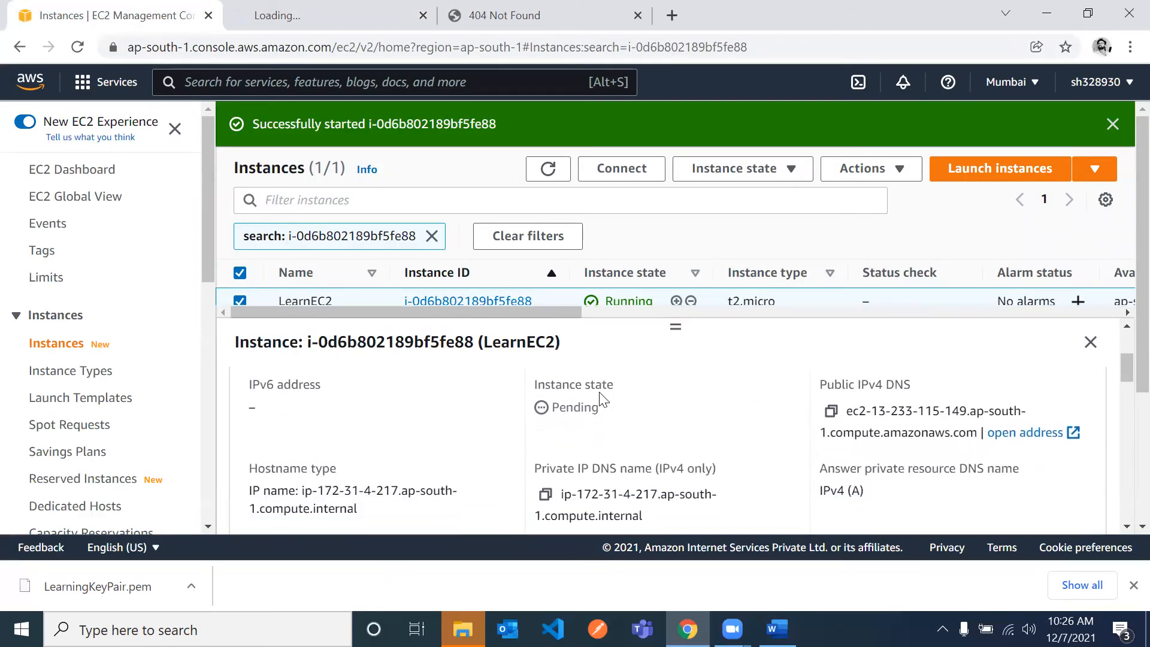
scroll(601, 400, up, 5)
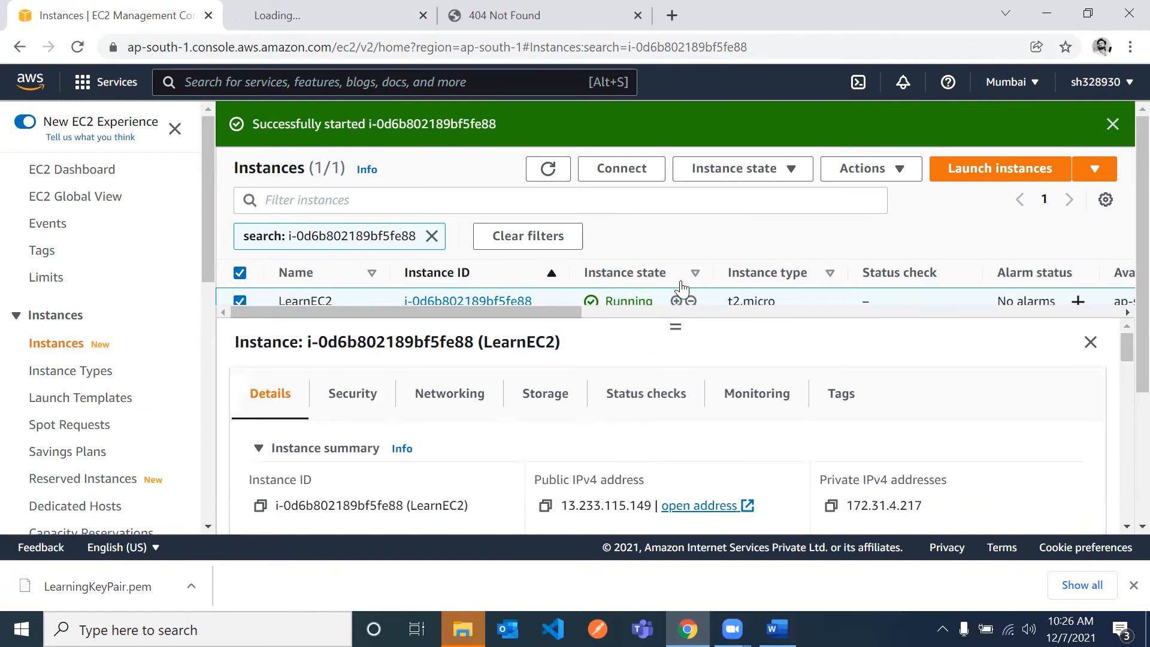
scroll(662, 232, down, 2)
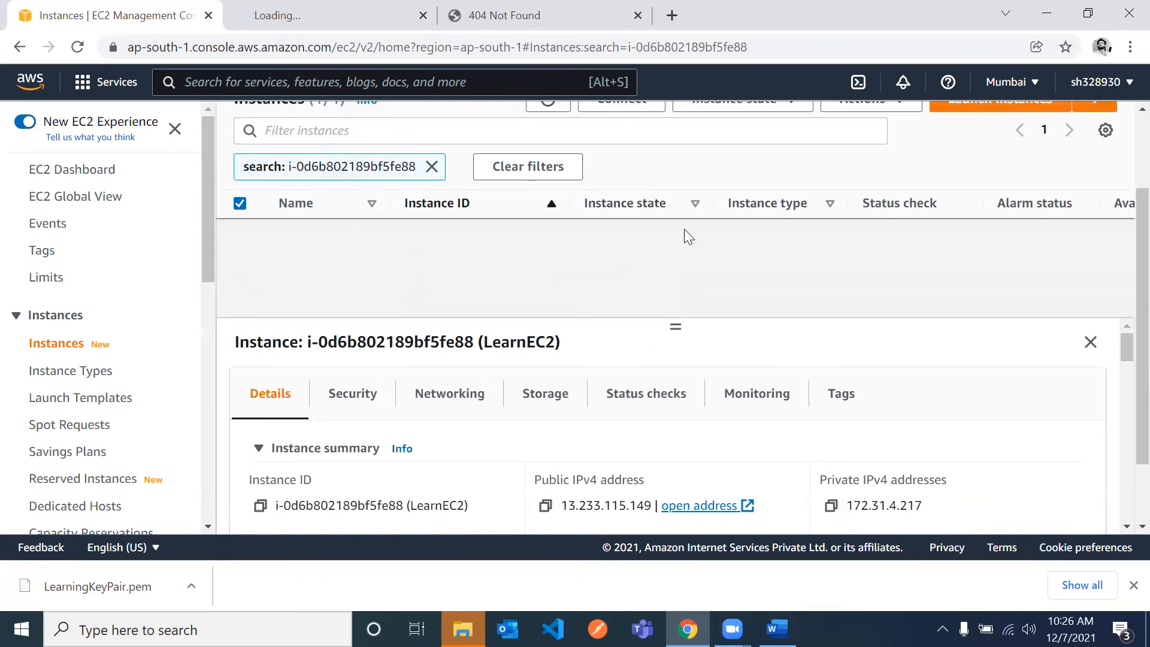
scroll(644, 473, down, 6)
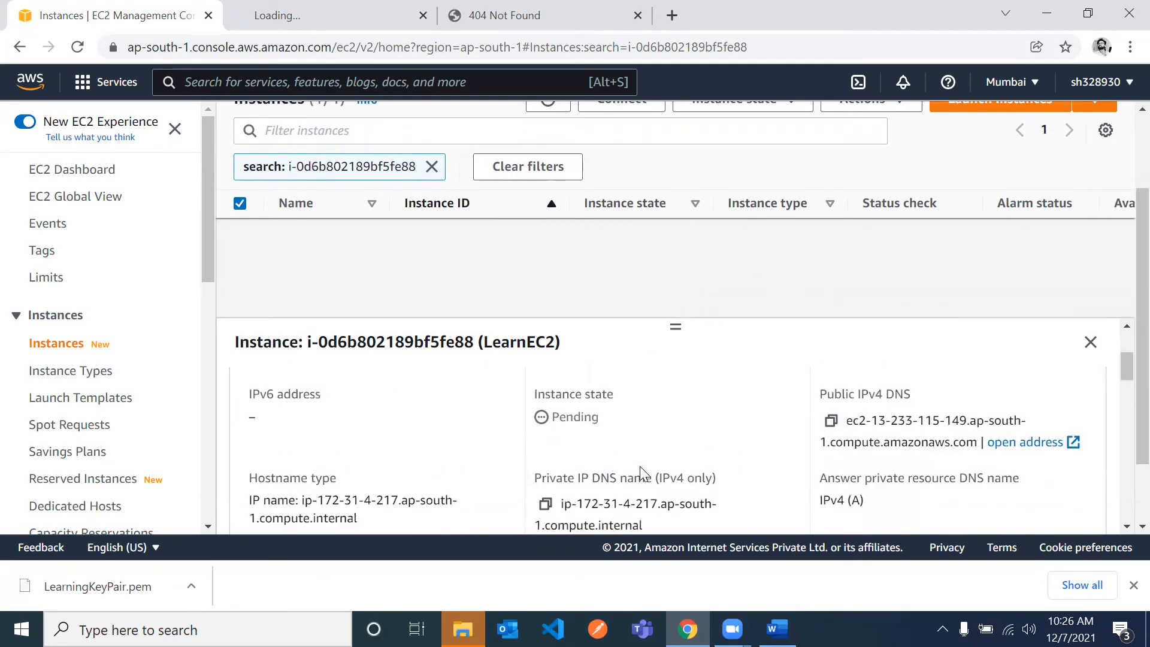
scroll(644, 474, down, 2)
scroll(644, 473, up, 4)
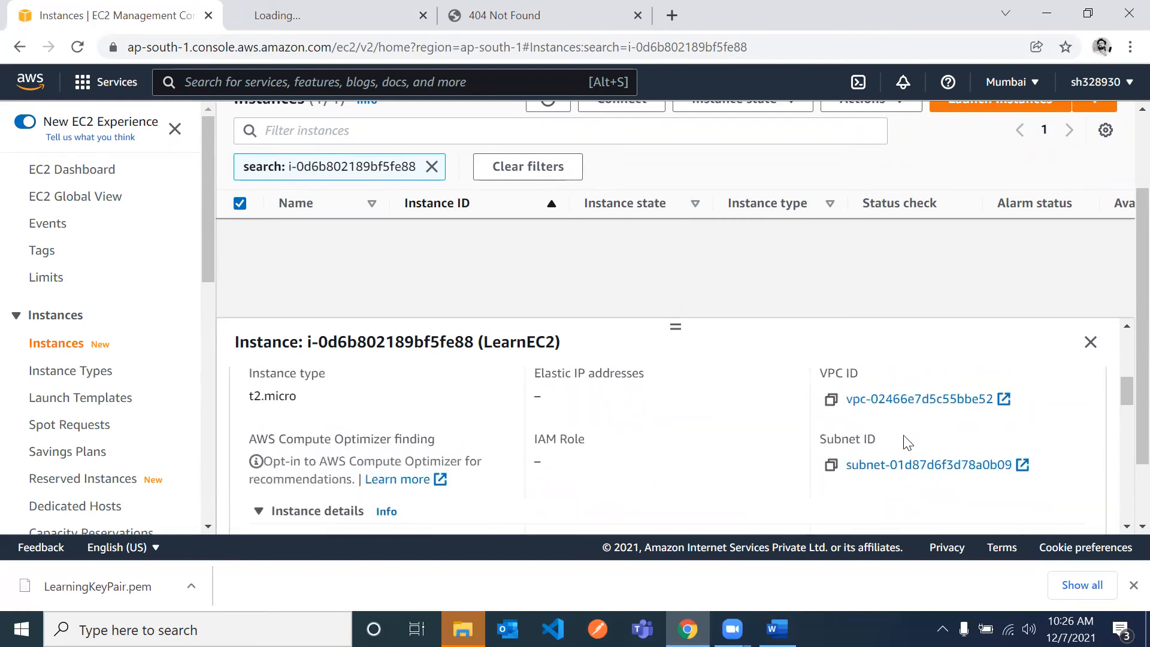
scroll(713, 469, down, 3)
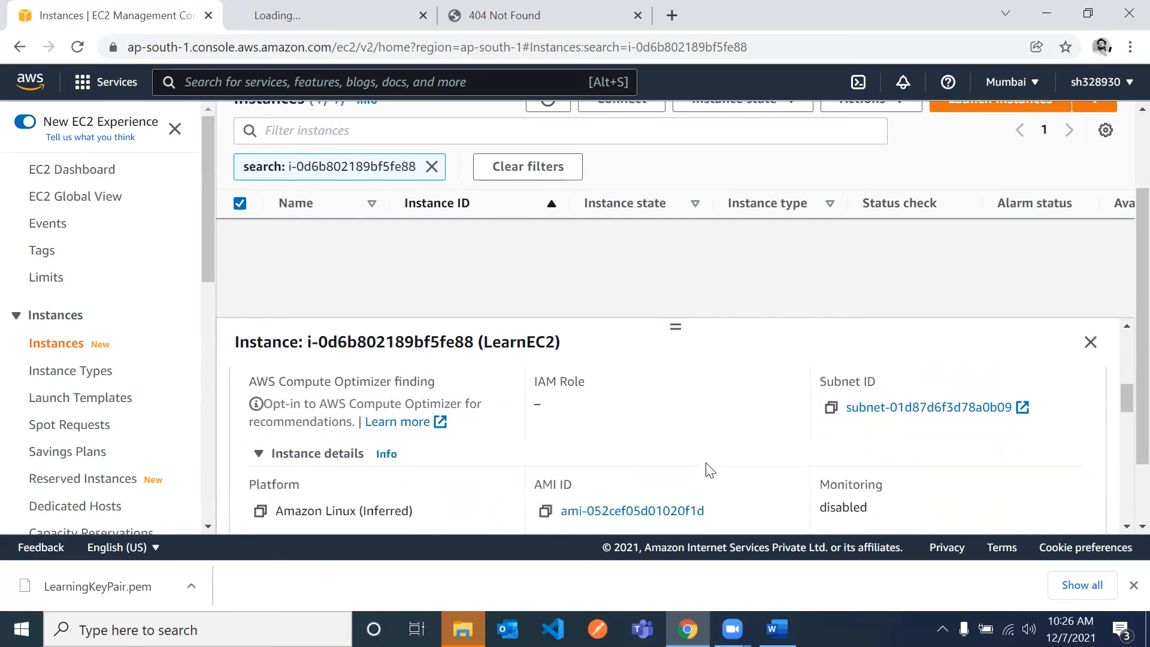
scroll(708, 469, down, 1)
scroll(709, 469, up, 2)
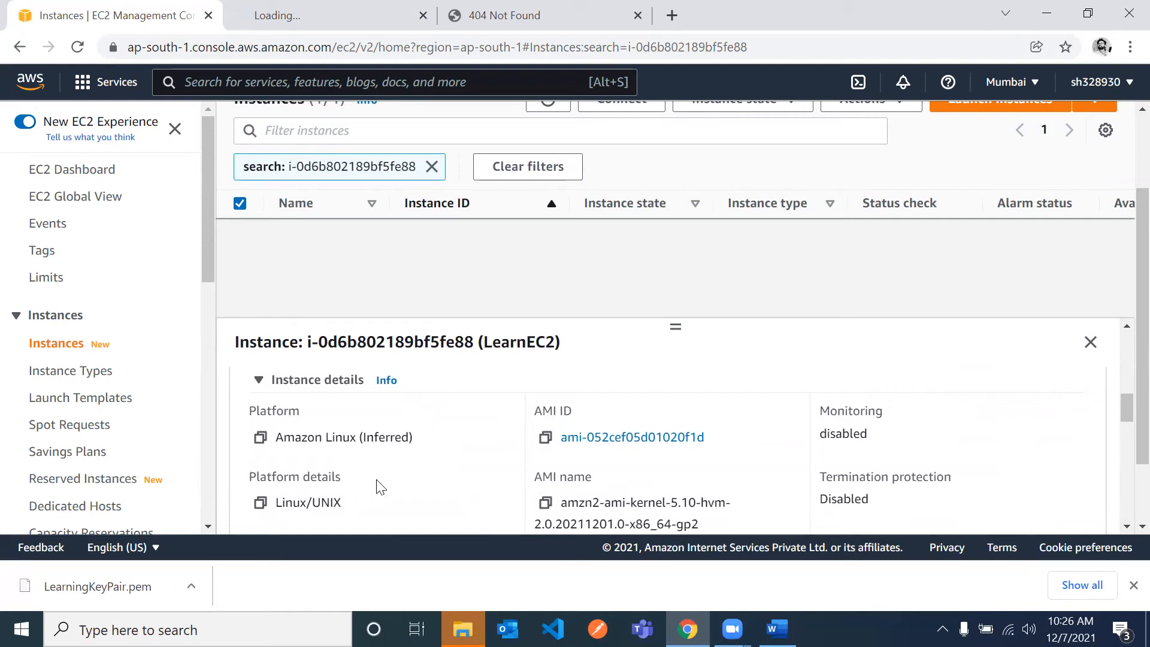
scroll(413, 483, down, 5)
scroll(412, 482, down, 1)
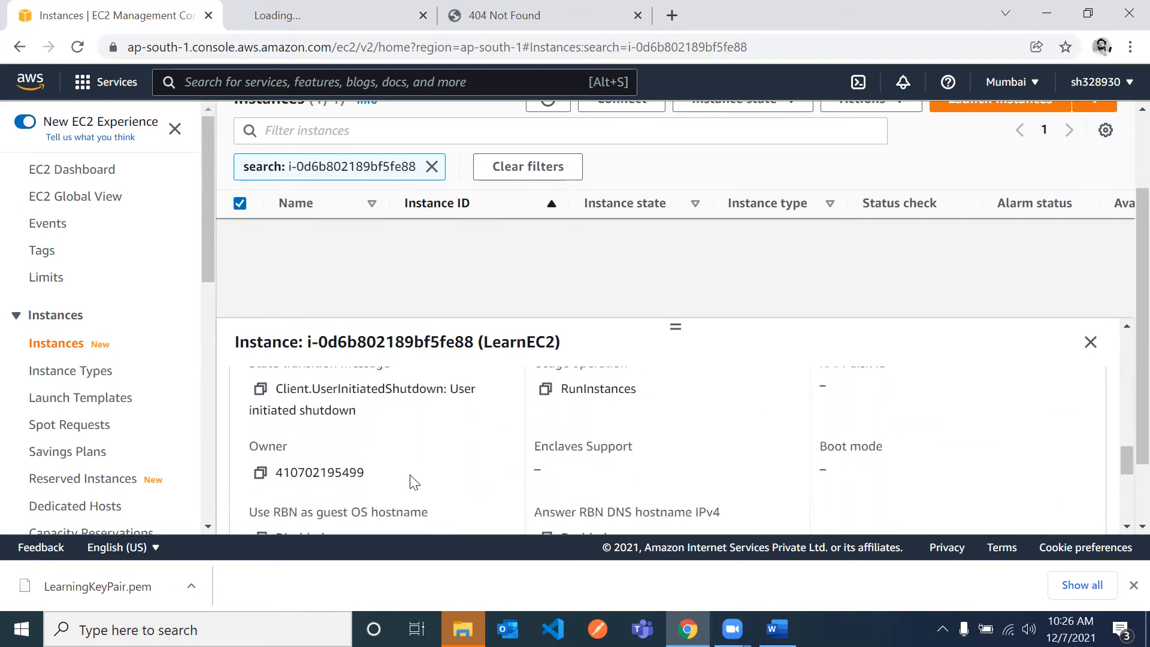
scroll(412, 482, up, 8)
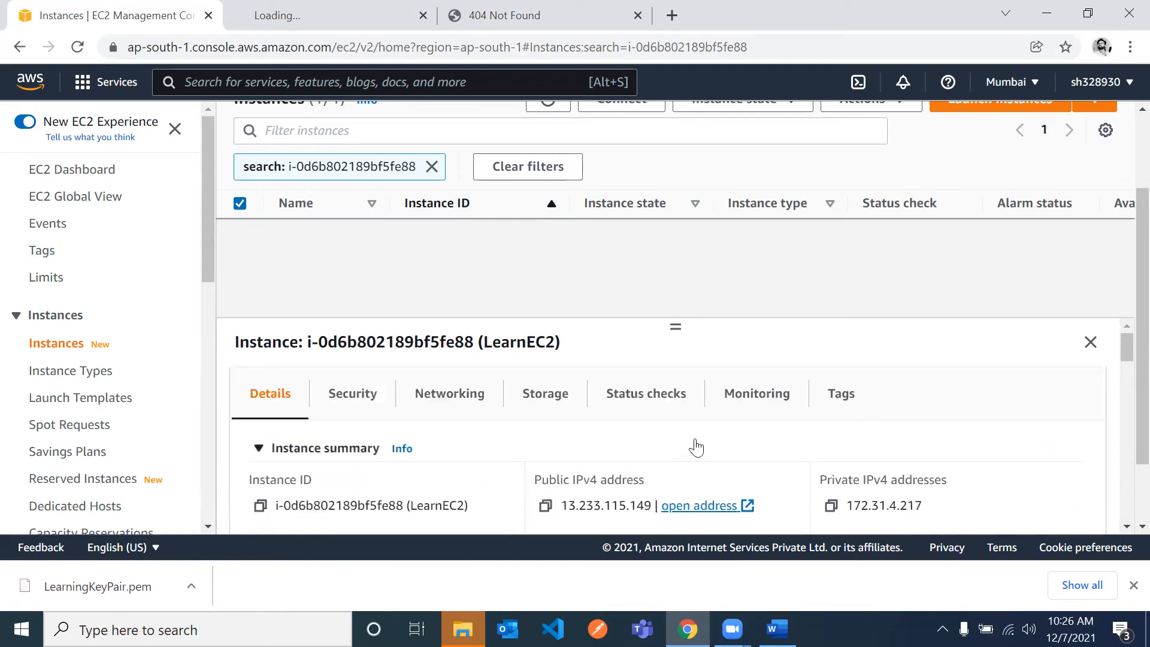
Copy the LearnEC2 instance's private IPv4 address and load 172.31.4.217 in a new browser tab.
scroll(779, 455, down, 1)
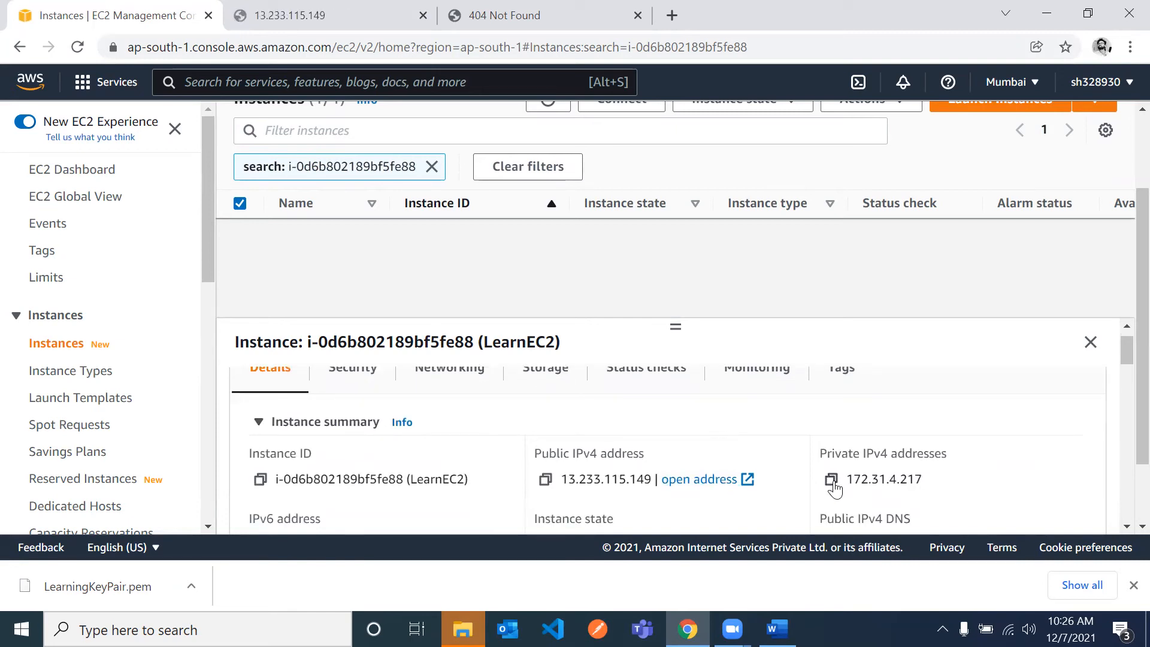
click(831, 480)
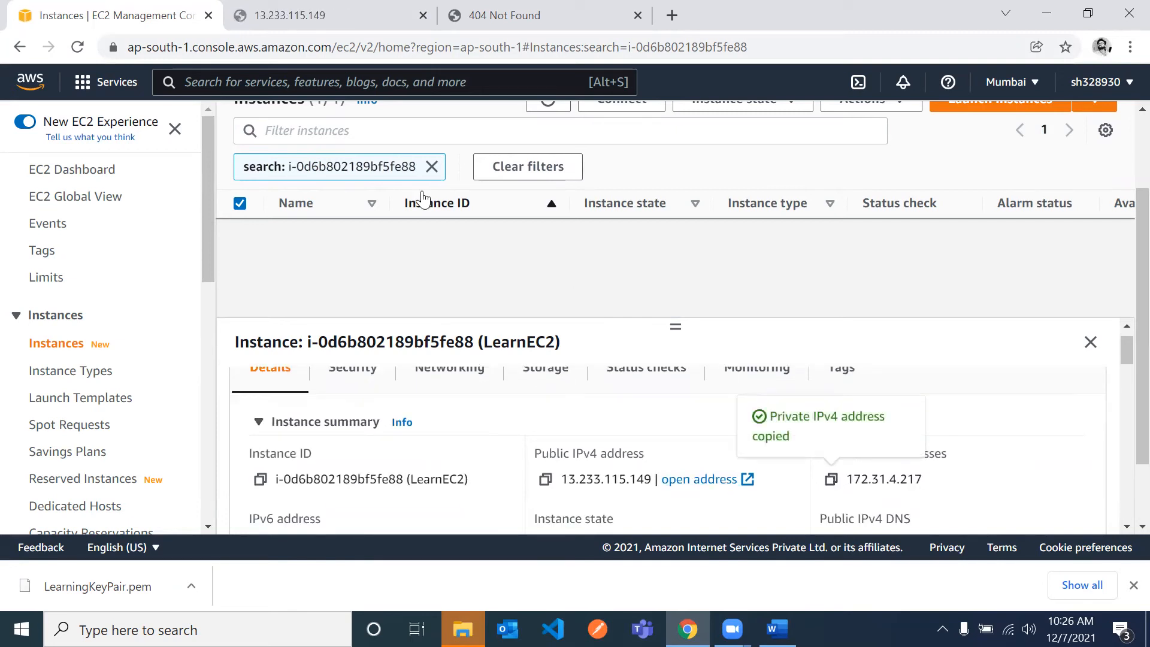
click(273, 13)
key(ctrl+t)
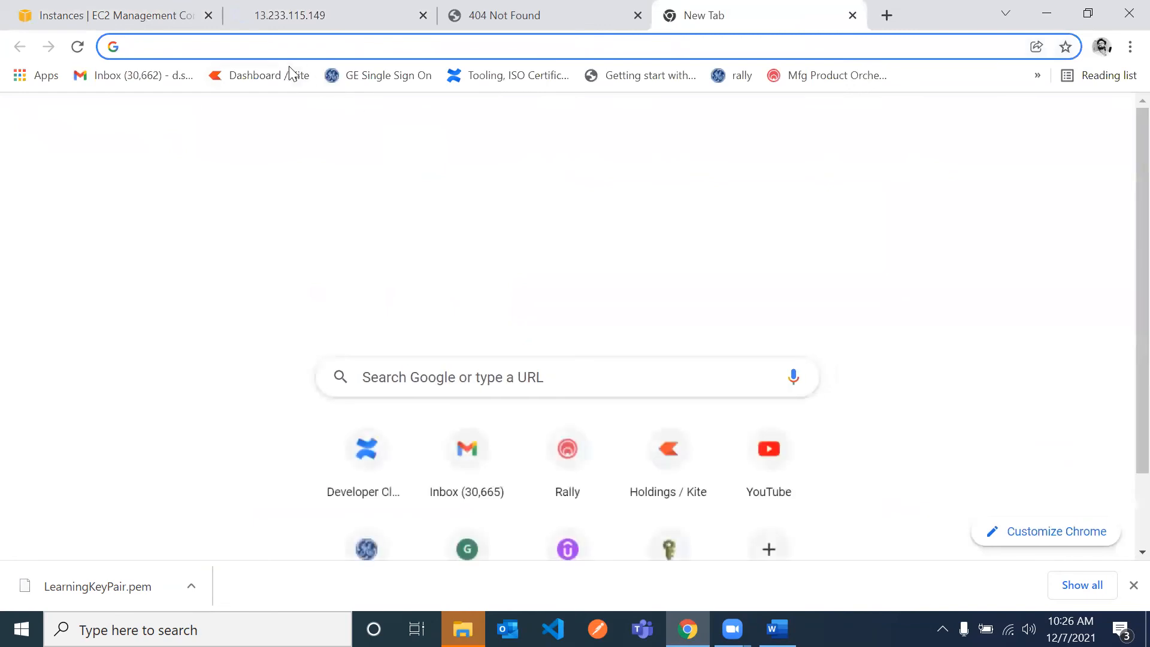
key(ctrl+v)
click(286, 74)
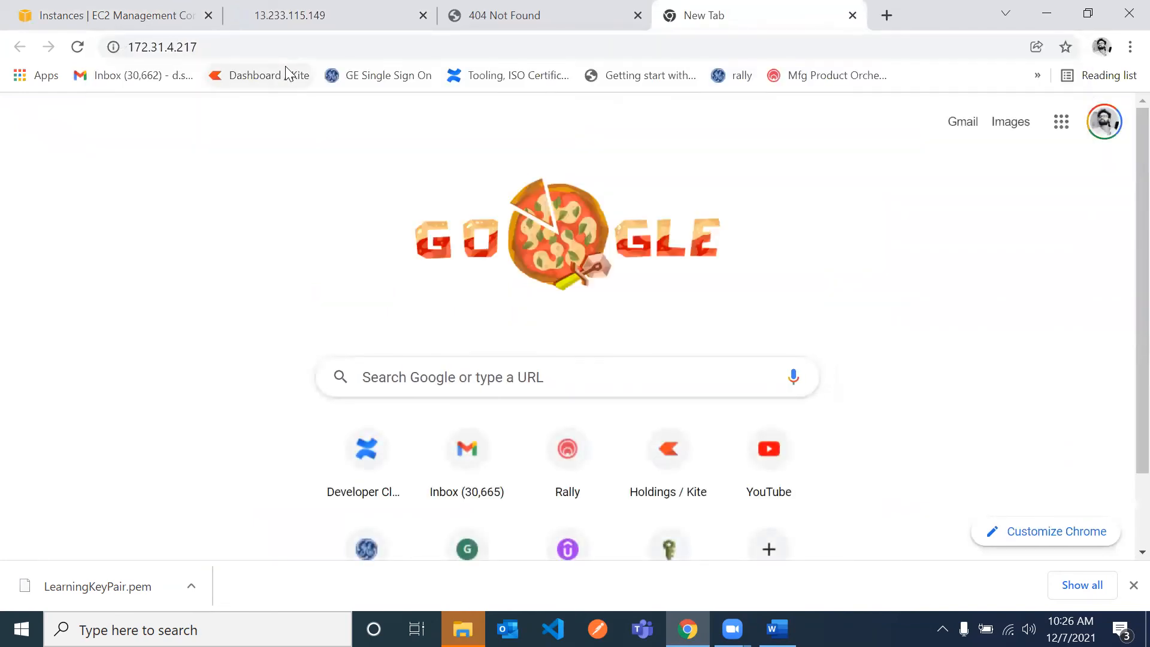
Open the site settings for 13.233.115.149 from its browser tab and set the insecure content permission to Allow.
click(118, 11)
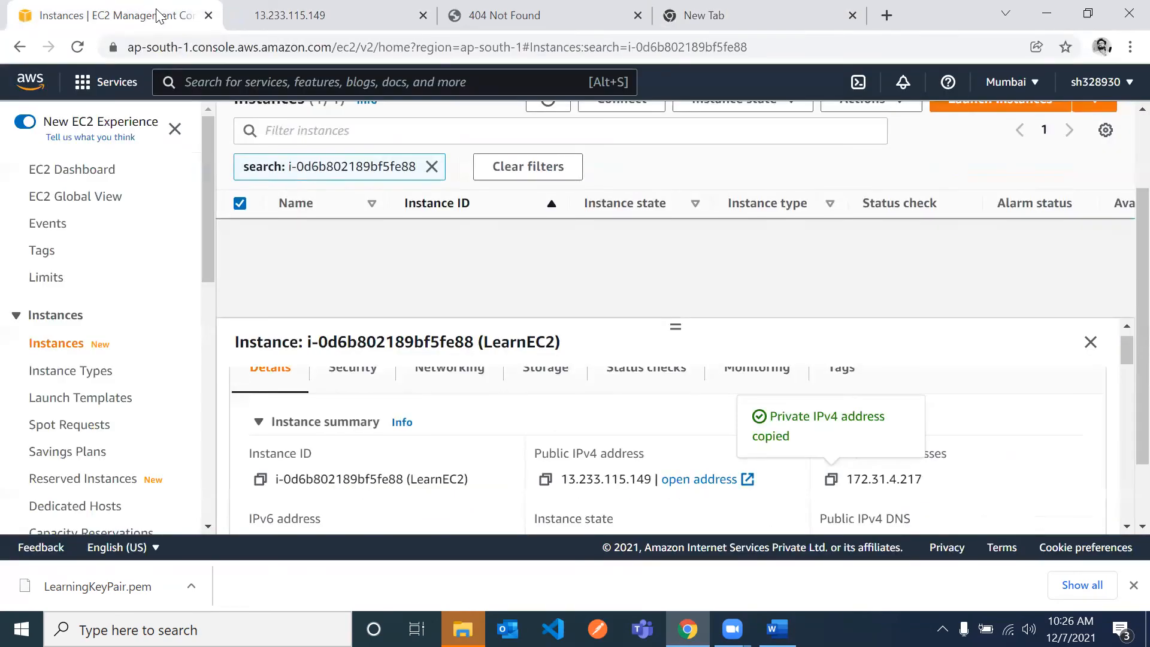
click(259, 17)
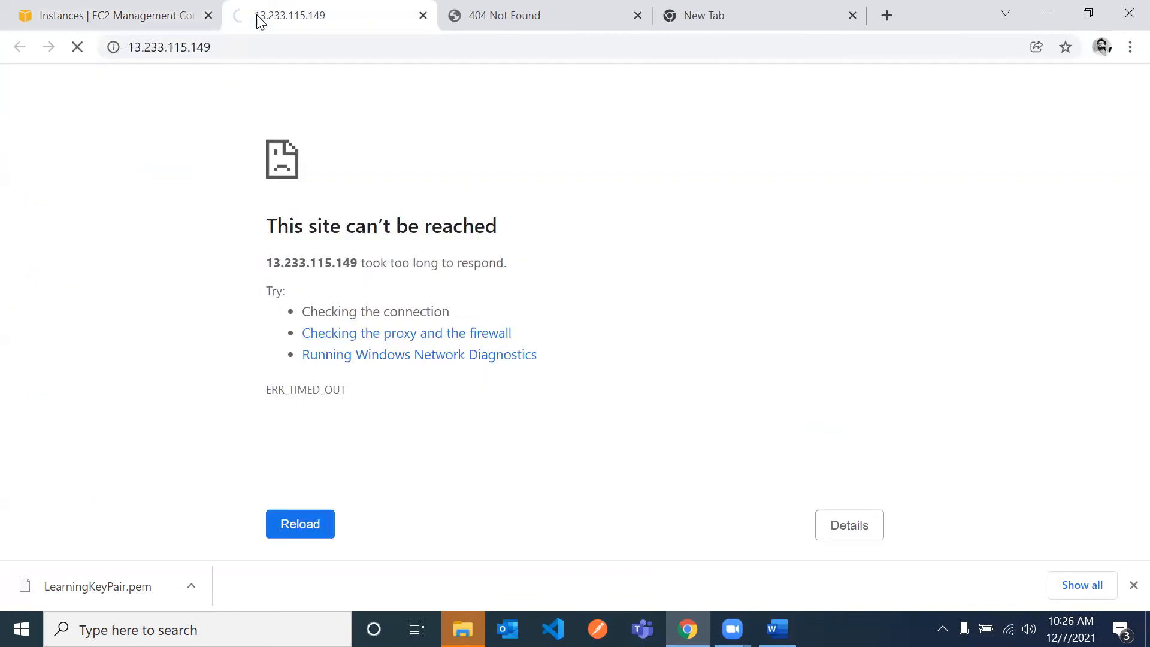
click(112, 47)
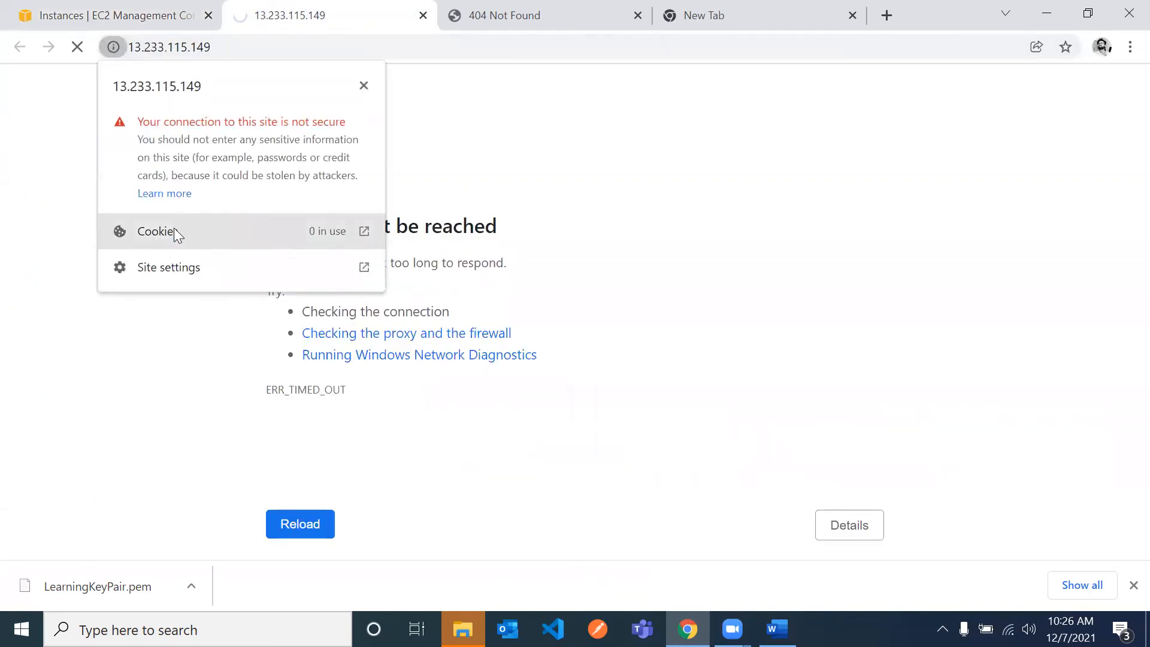
click(175, 267)
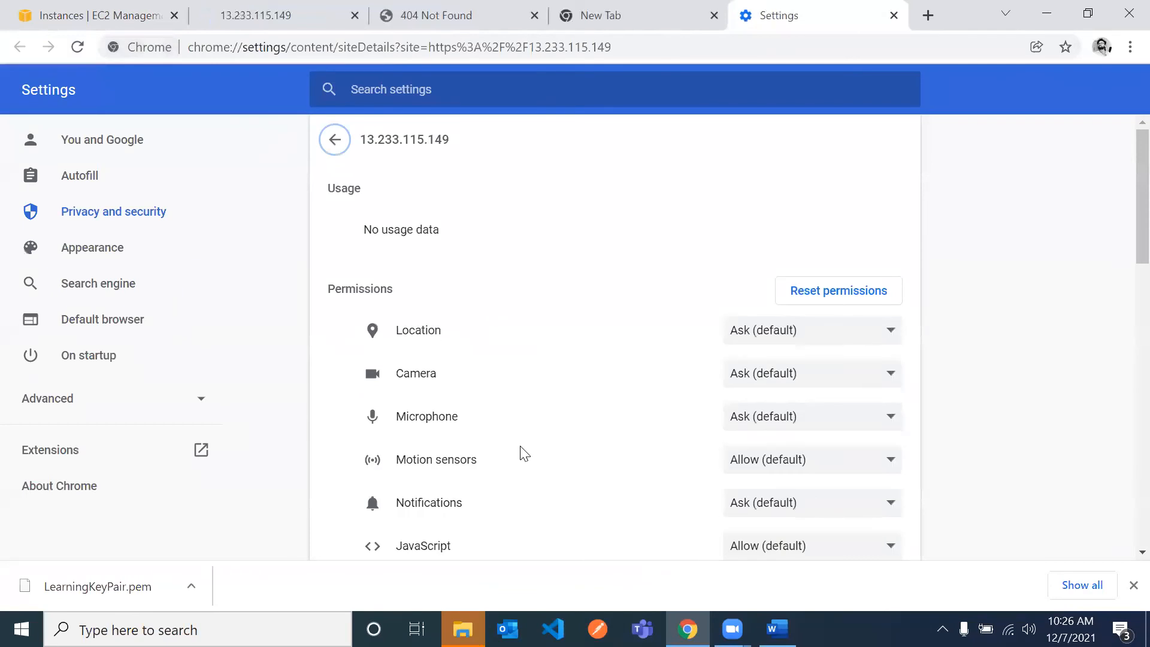
scroll(521, 452, down, 5)
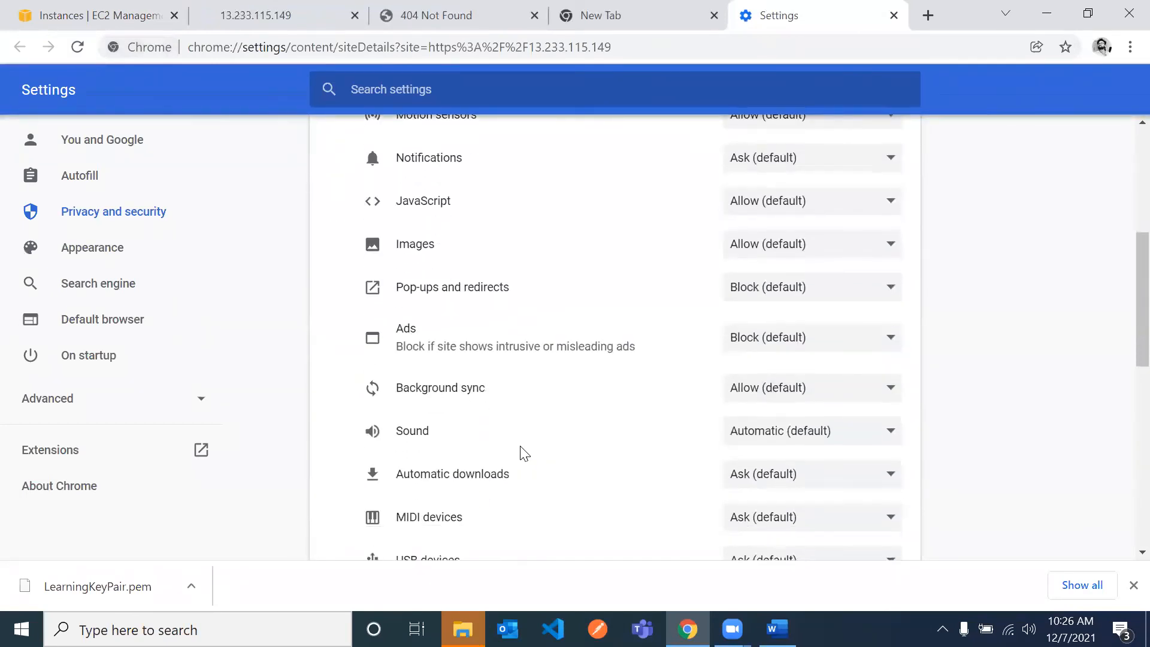
scroll(521, 452, down, 1)
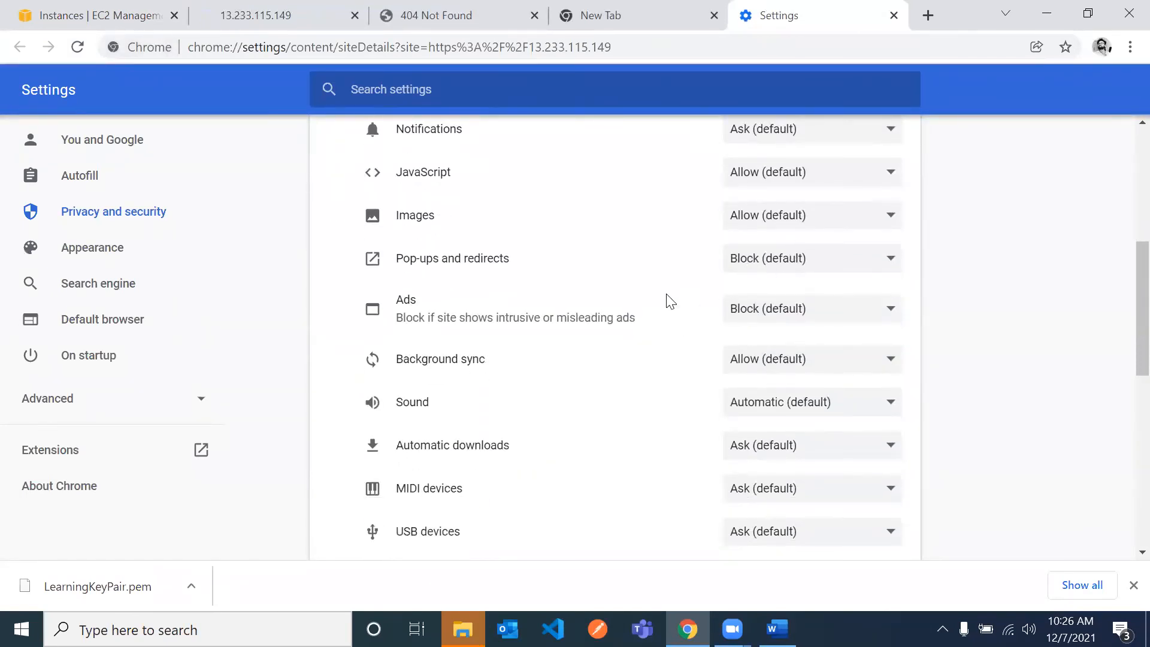
scroll(669, 300, up, 3)
scroll(668, 299, down, 4)
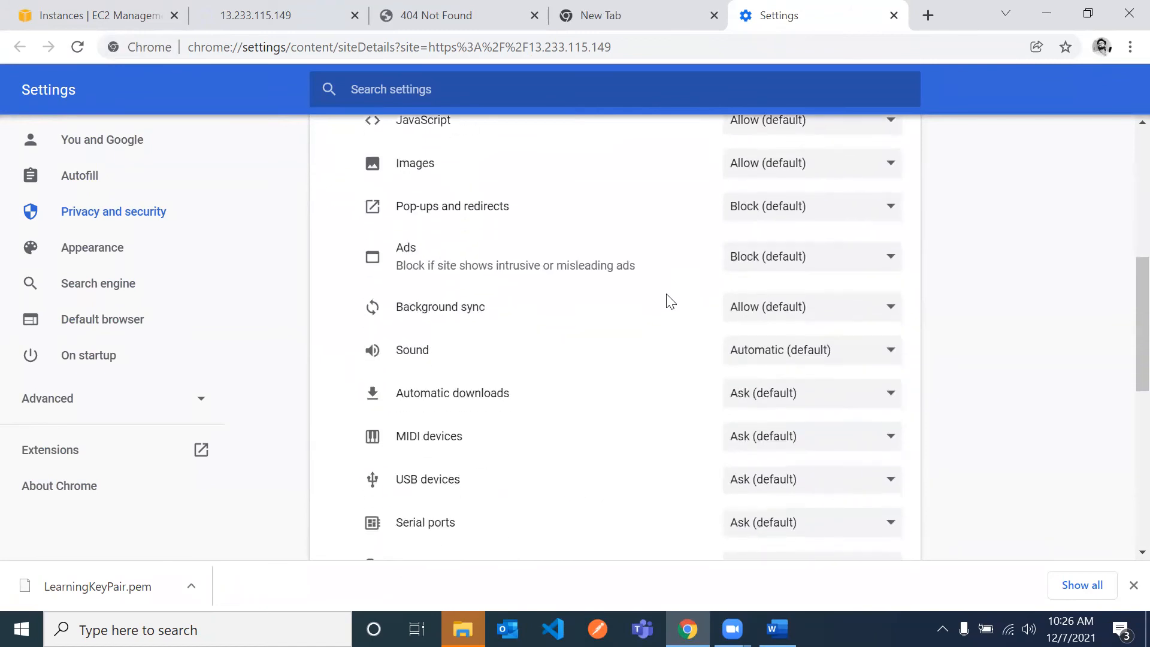
scroll(713, 353, down, 1)
scroll(713, 353, down, 1)
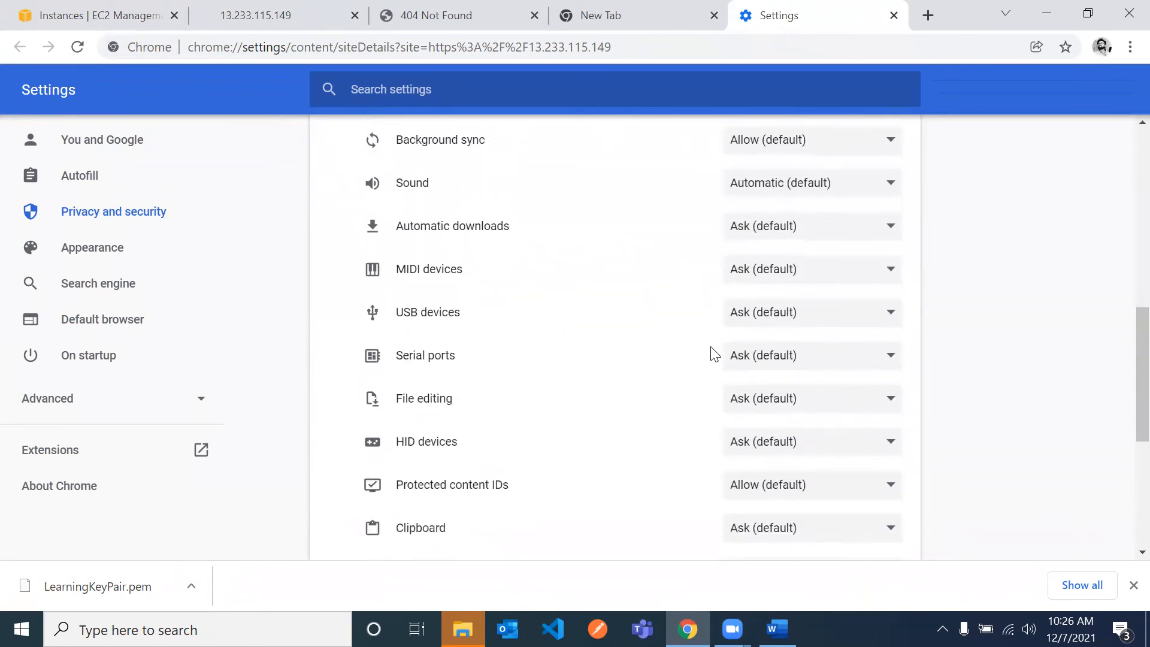
scroll(713, 355, down, 3)
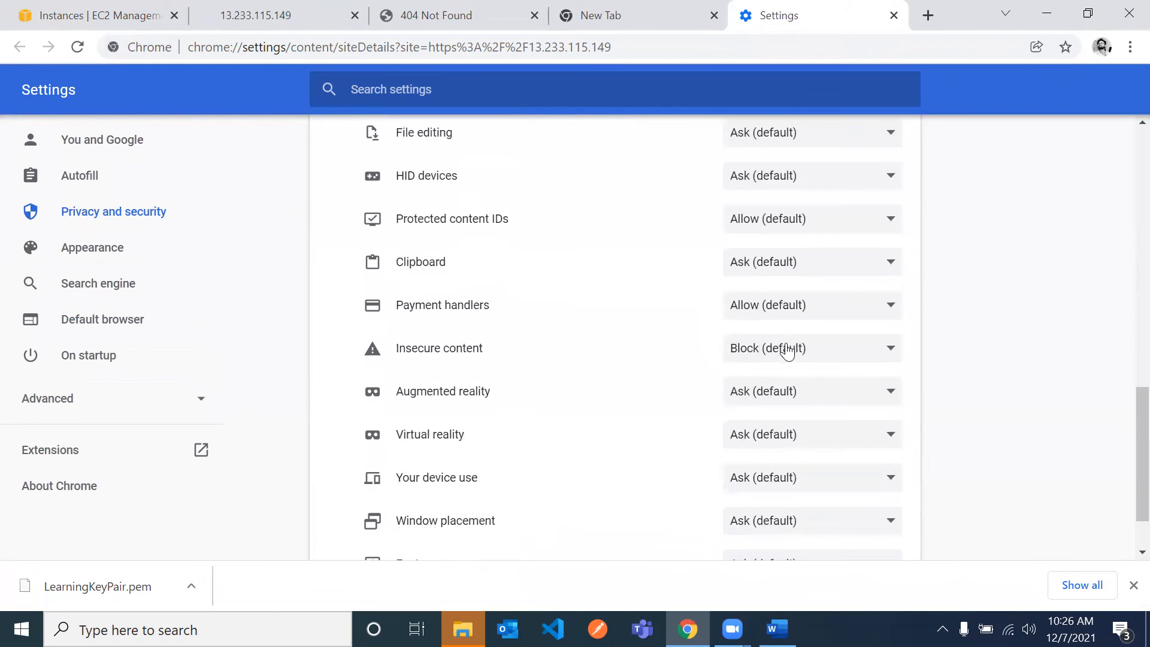
click(785, 352)
click(768, 385)
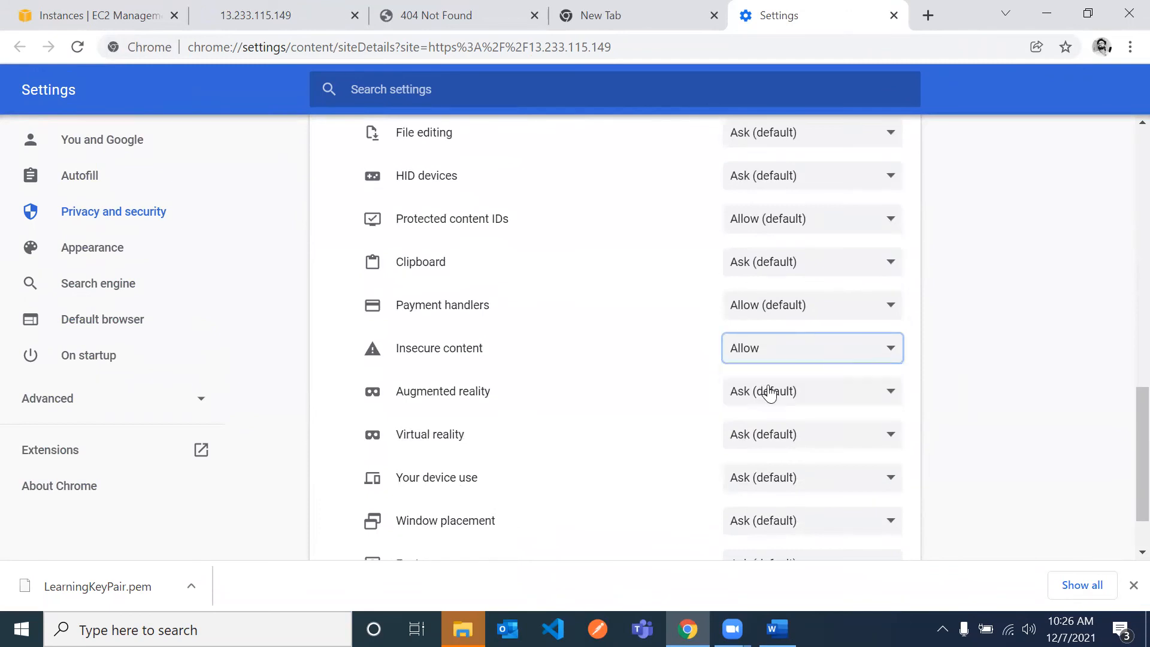
Reload the 13.233.115.149 page and compare its address with the public IPv4 address in the EC2 console.
scroll(768, 391, down, 1)
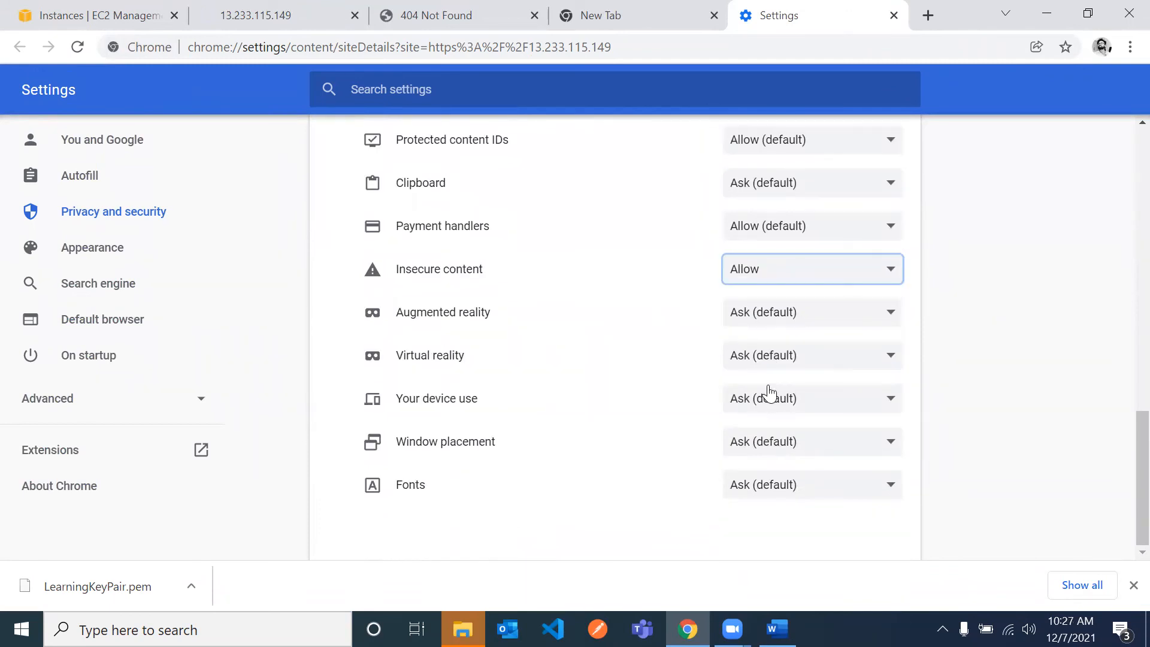
click(230, 26)
click(371, 78)
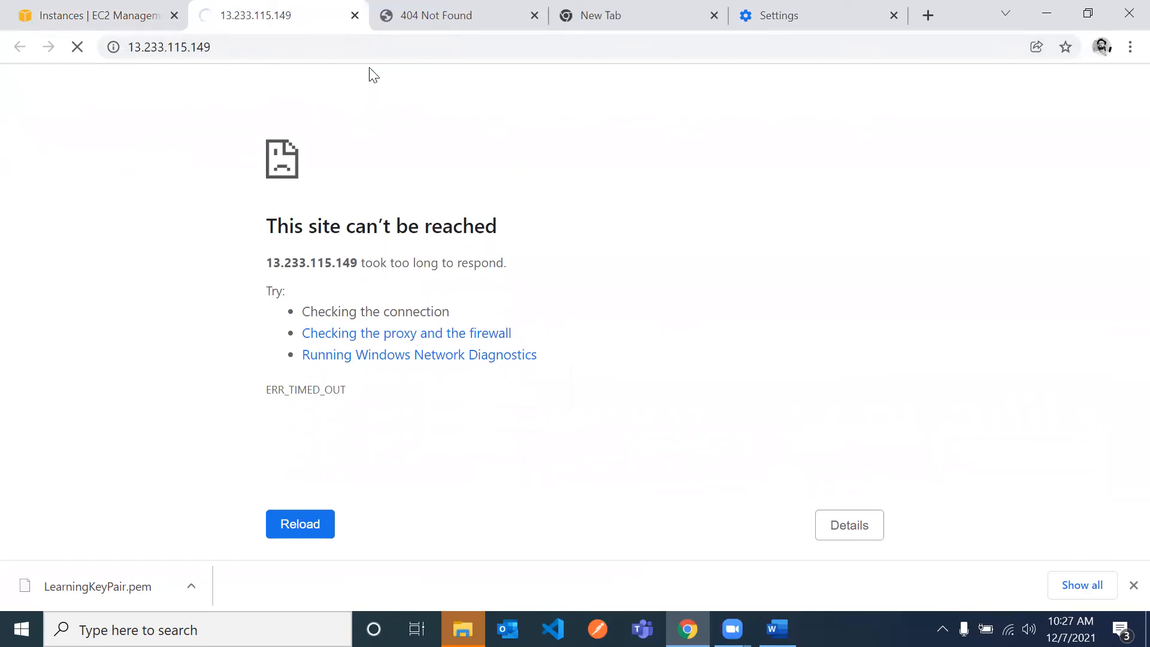
click(132, 15)
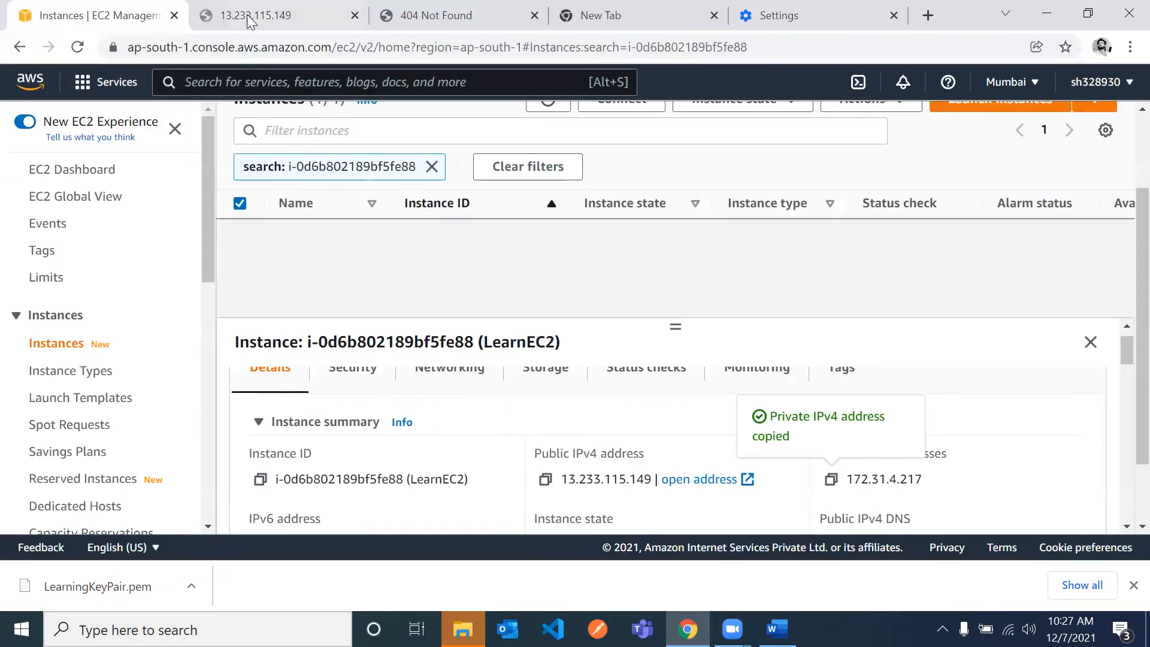
click(251, 23)
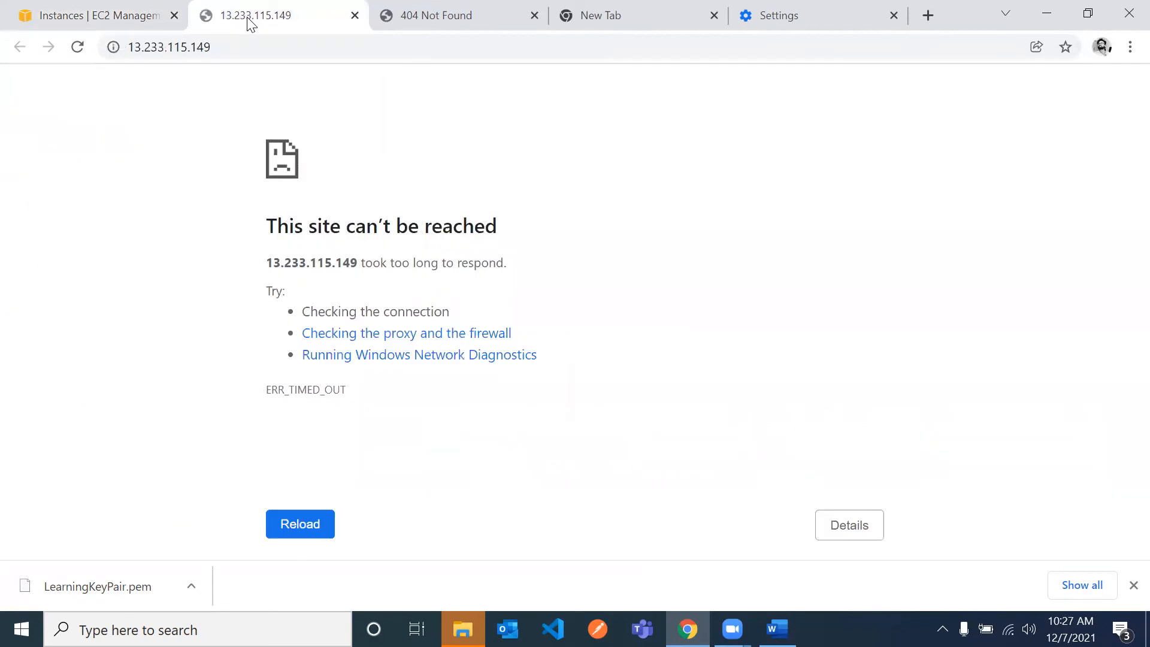
Close the two 13.233.115.149 tabs and the 172.31.4.217 tab, and return to the EC2 console.
click(354, 15)
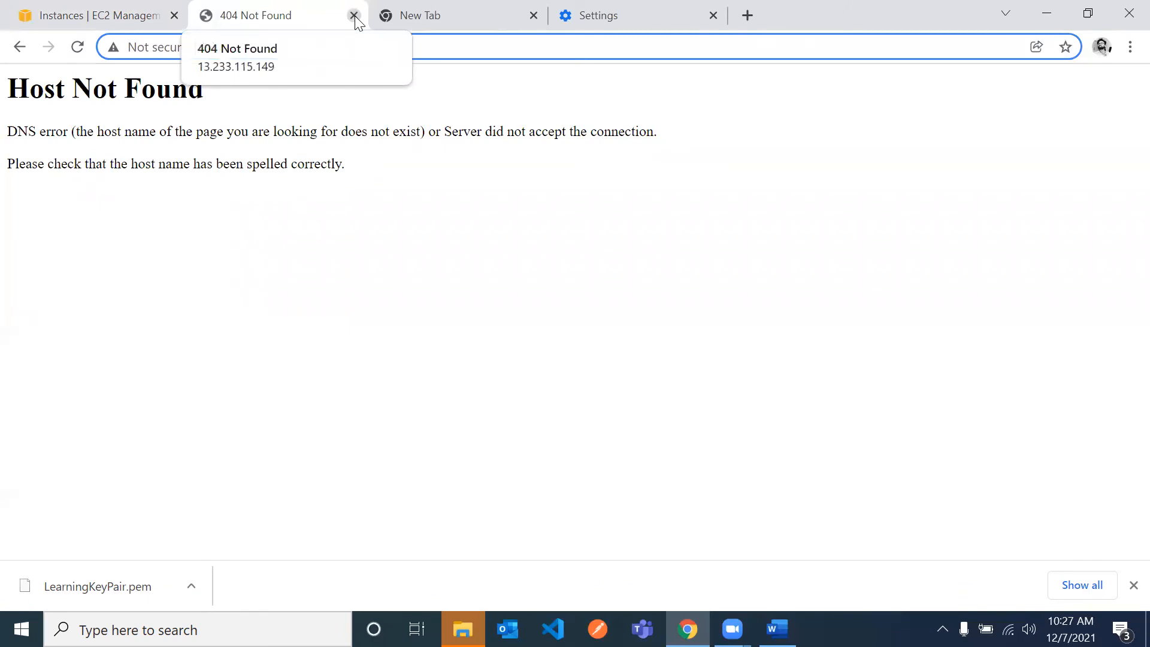
click(355, 16)
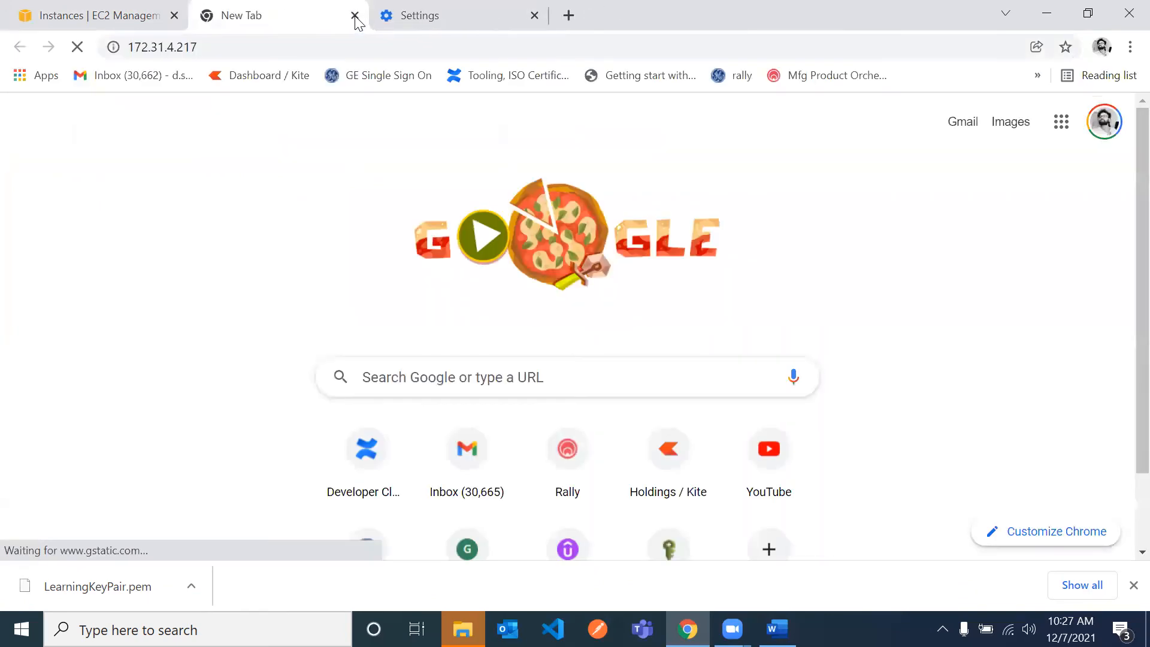
click(236, 46)
click(354, 16)
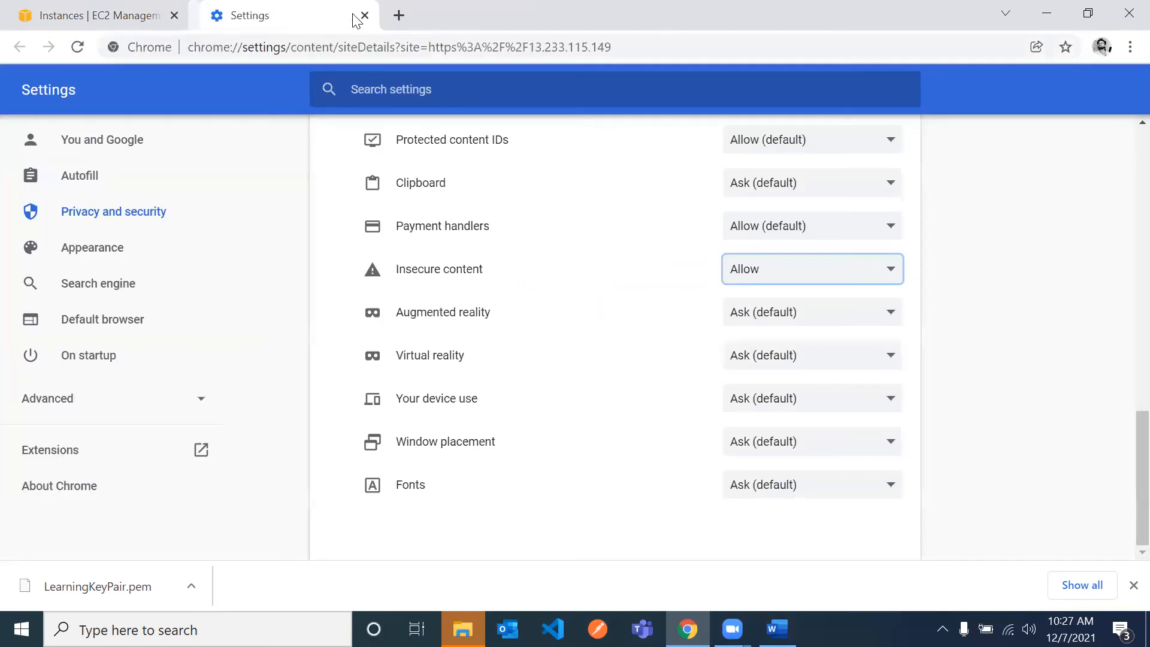
click(133, 17)
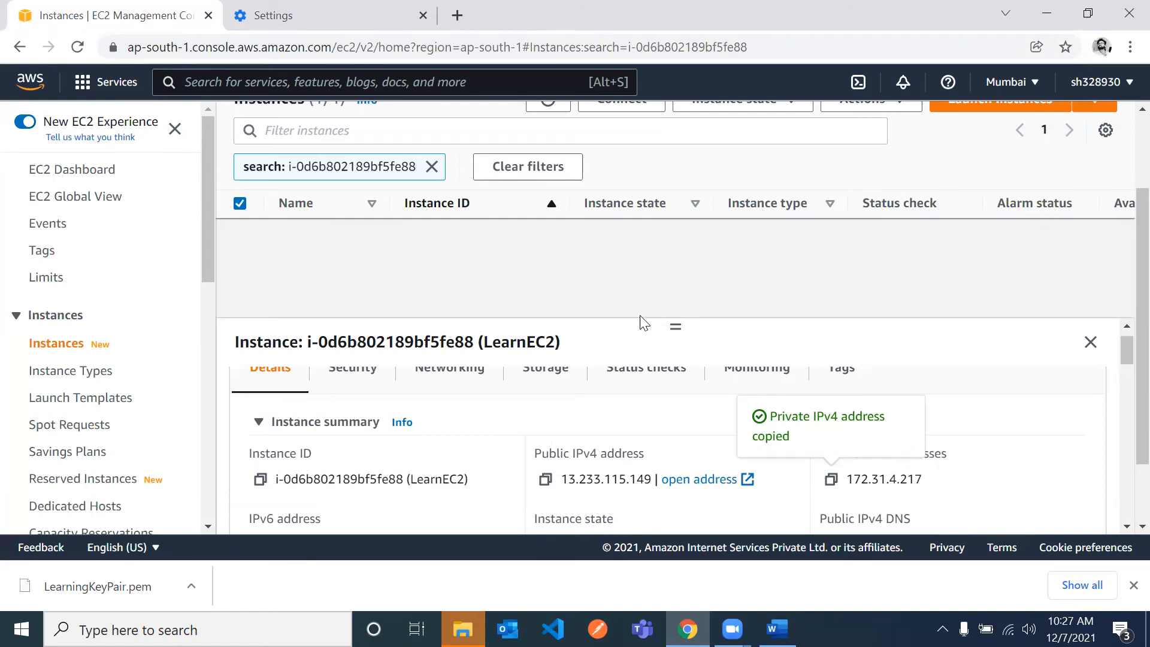
Examine the LearnEC2 row in the instances list, including its state, availability zone, public IPv4 address, security group and key name.
scroll(626, 404, up, 1)
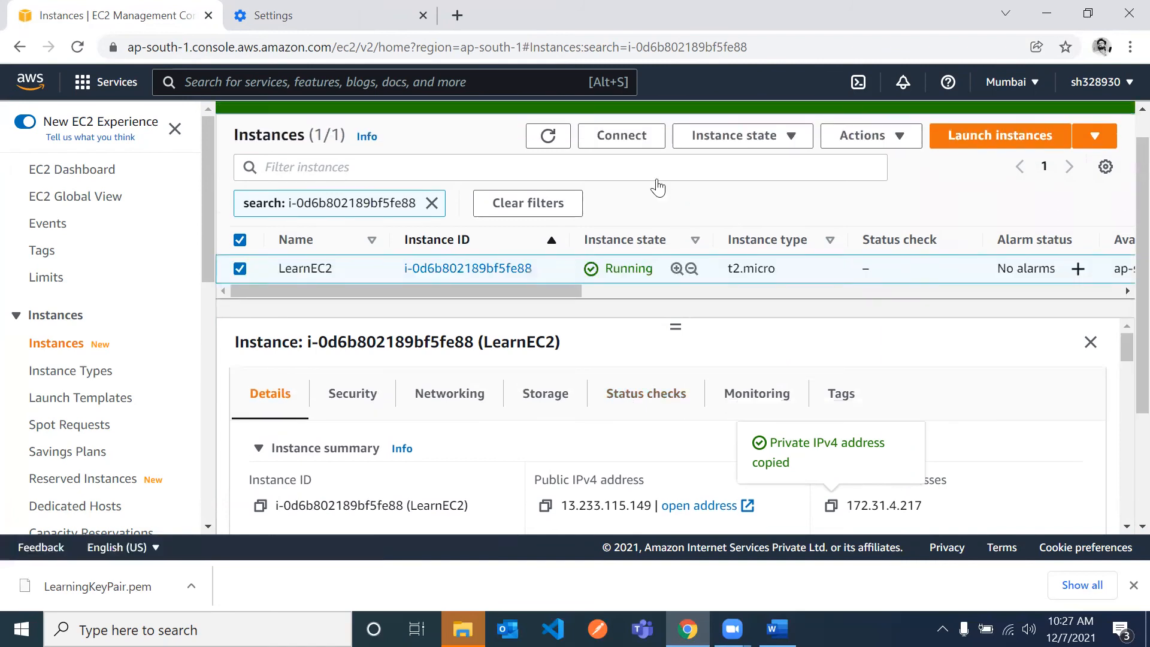
scroll(681, 242, down, 1)
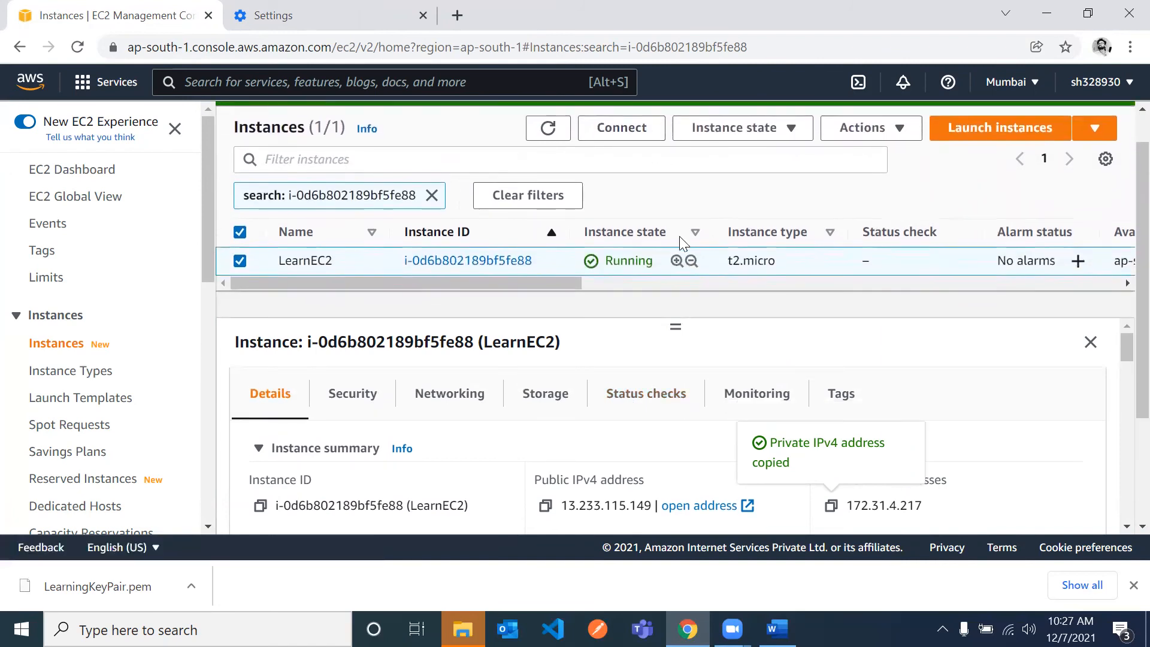
scroll(830, 247, right, 8)
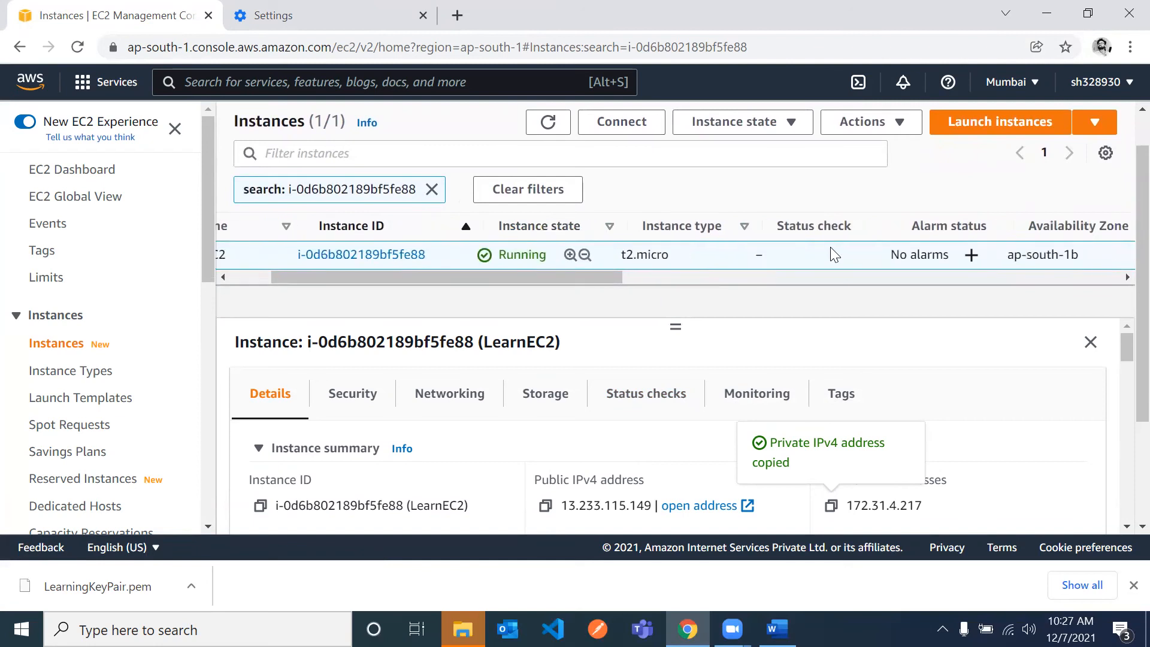
scroll(831, 248, right, 3)
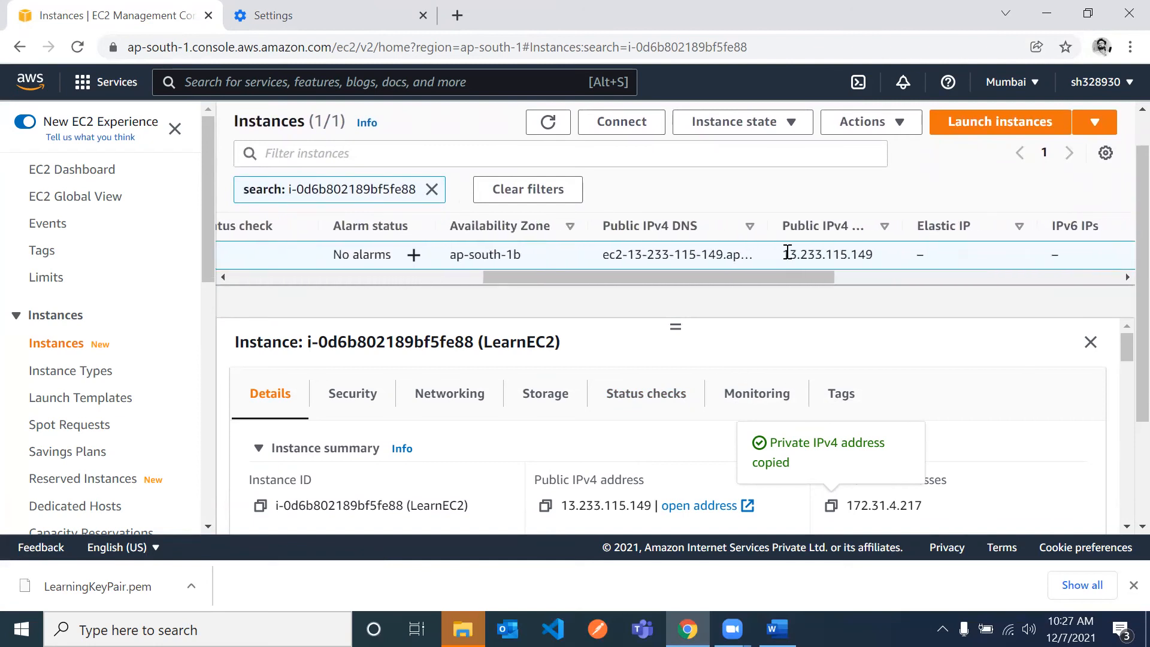
scroll(771, 255, right, 15)
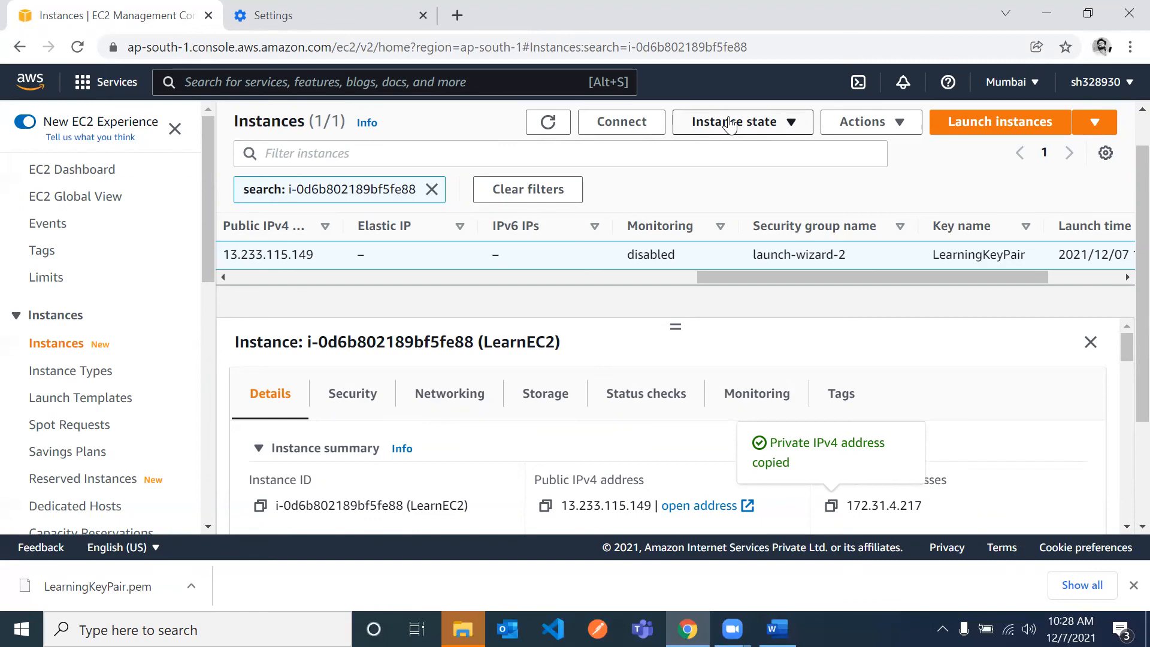
scroll(531, 246, left, 5)
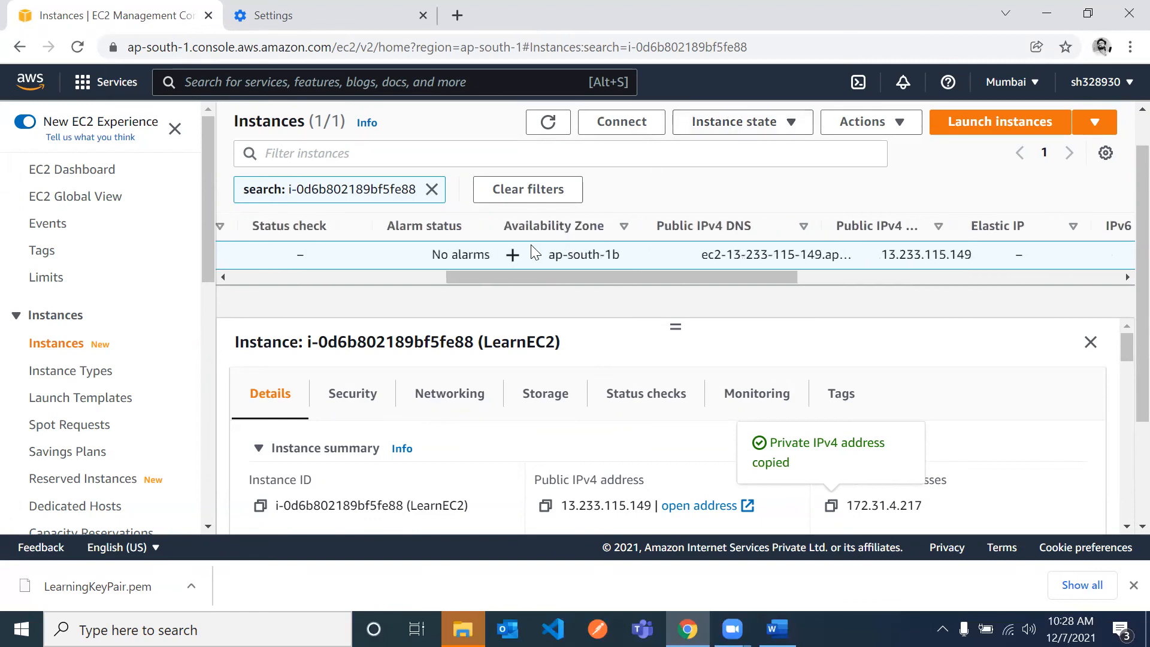
scroll(531, 247, left, 3)
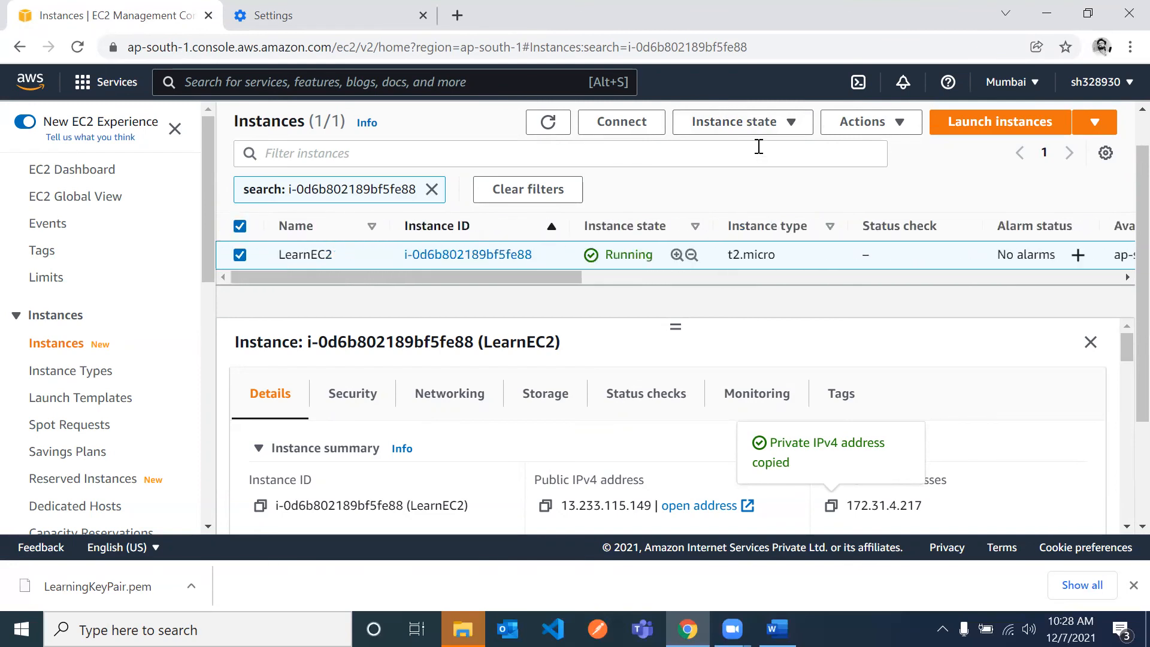
Stop the LearnEC2 instance and confirm the stop request.
click(742, 126)
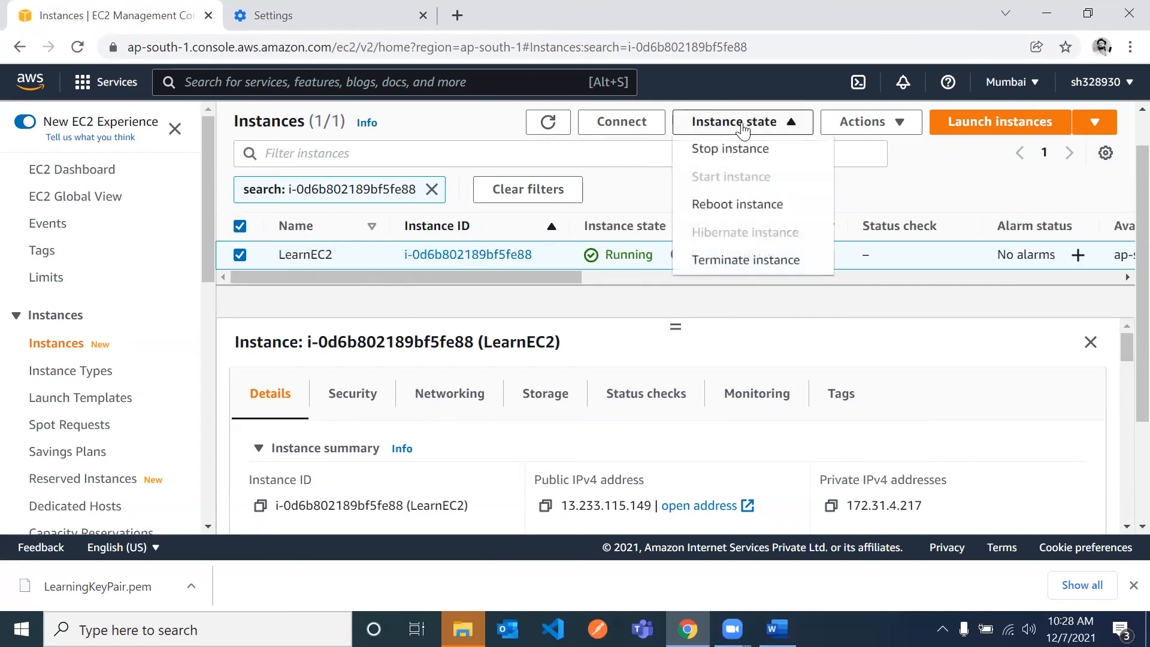
click(719, 149)
click(898, 407)
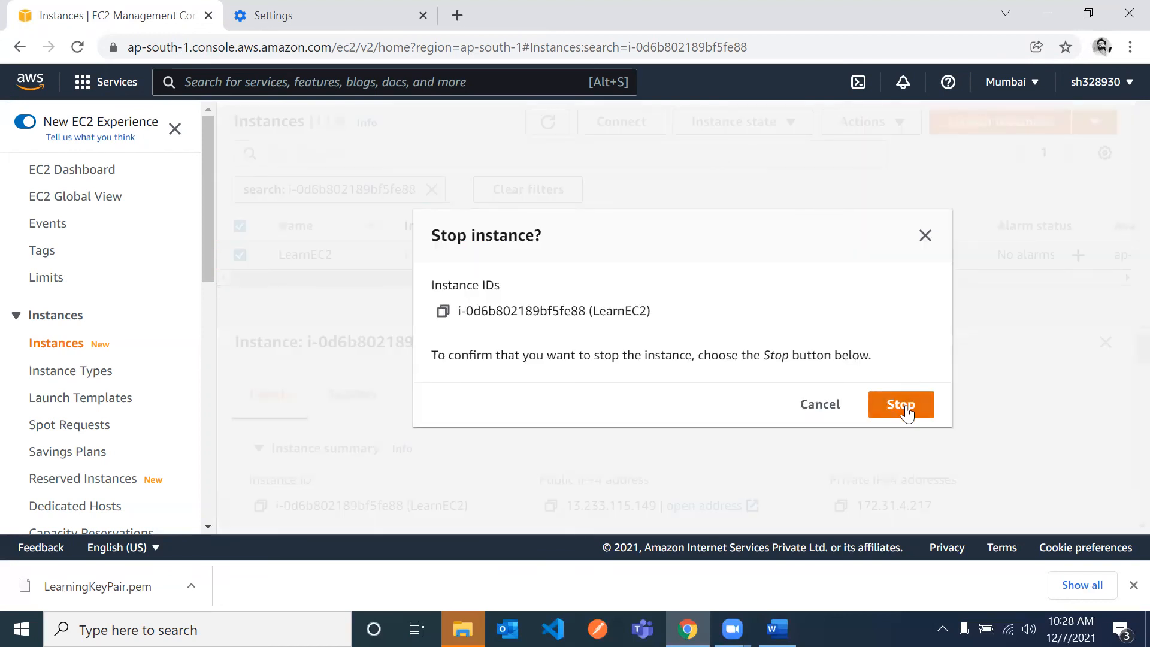